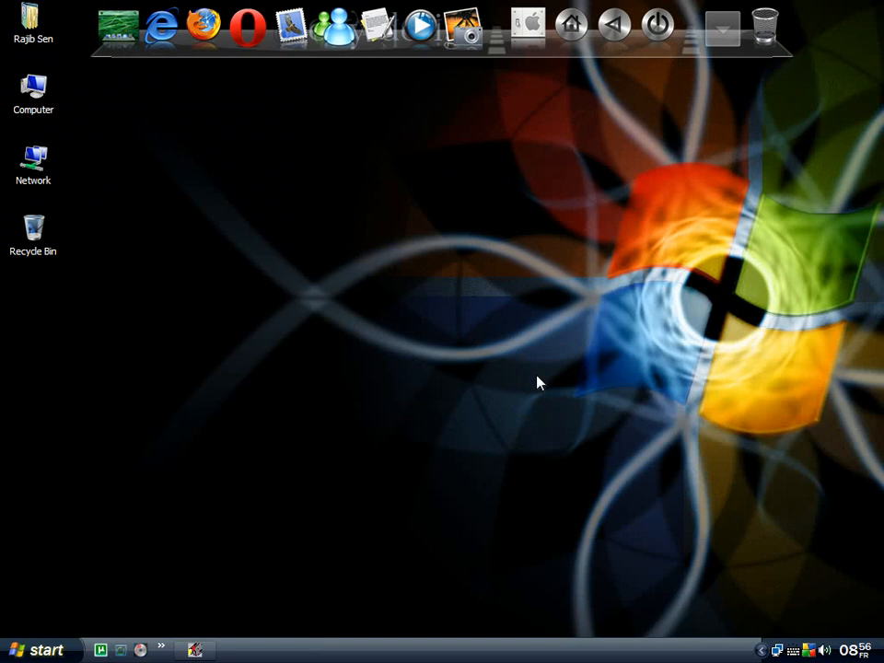
Refresh the desktop several times from its right-click menu.
{"action": "right_click", "coordinate": [576, 258]}
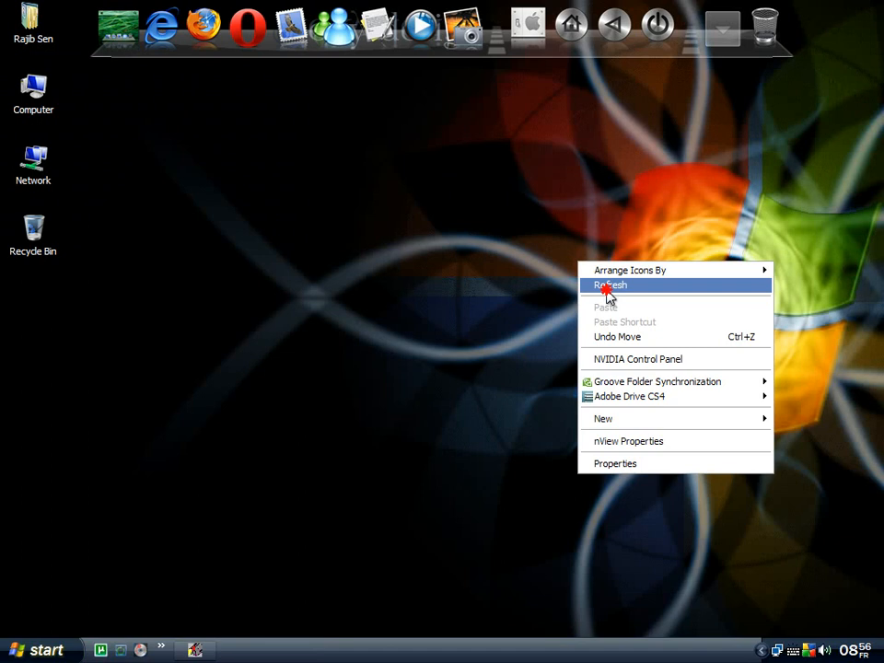
{"action": "left_click", "coordinate": [586, 284]}
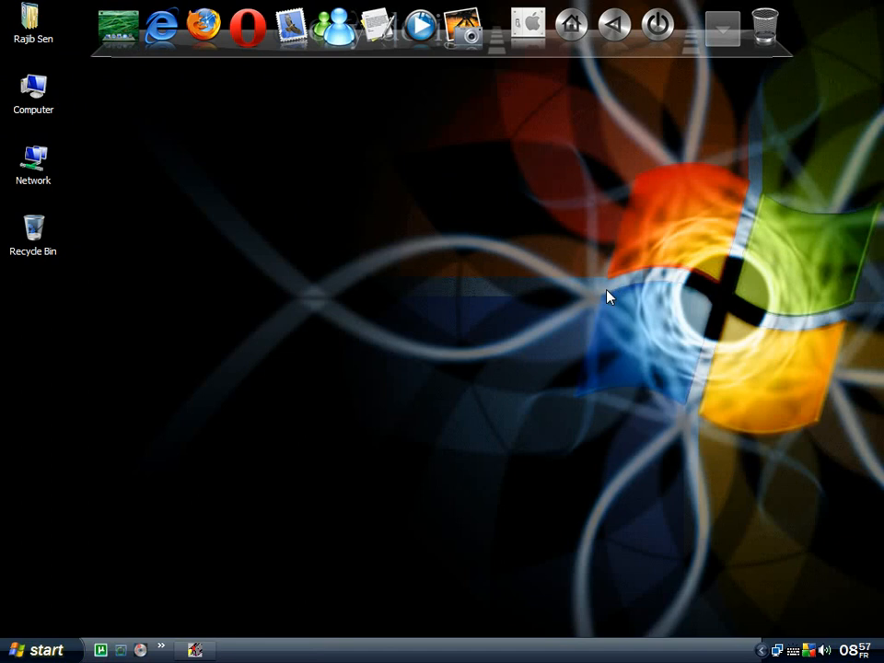
{"action": "right_click", "coordinate": [578, 268]}
{"action": "left_click", "coordinate": [600, 292]}
{"action": "right_click", "coordinate": [613, 318]}
{"action": "left_click", "coordinate": [648, 344]}
{"action": "right_click", "coordinate": [205, 129]}
{"action": "left_click", "coordinate": [222, 139]}
{"action": "right_click", "coordinate": [365, 237]}
{"action": "left_click", "coordinate": [388, 259]}
{"action": "right_click", "coordinate": [304, 205]}
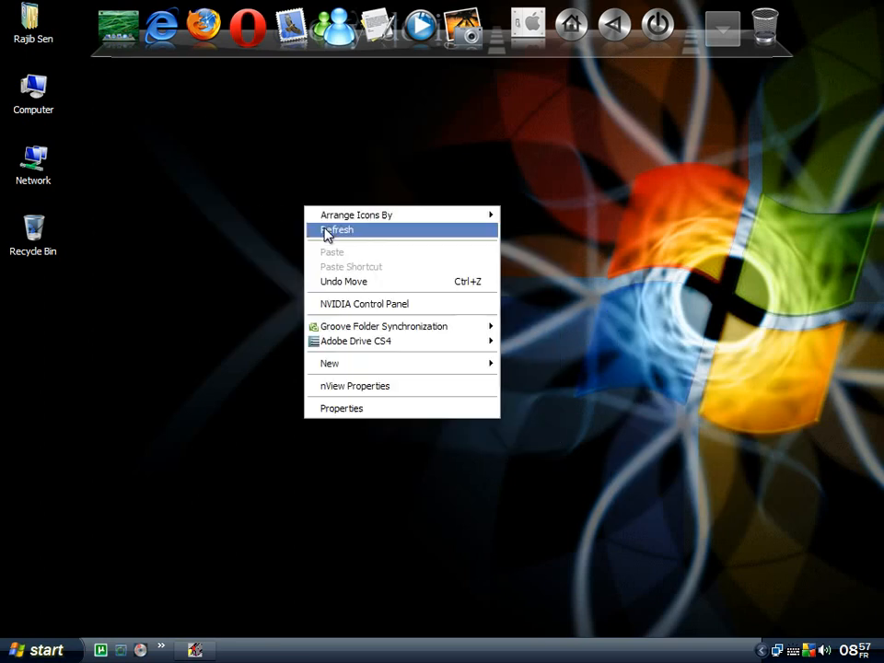
{"action": "left_click", "coordinate": [329, 230]}
Open the user's home folder and refresh its contents.
{"action": "double_click", "coordinate": [29, 37]}
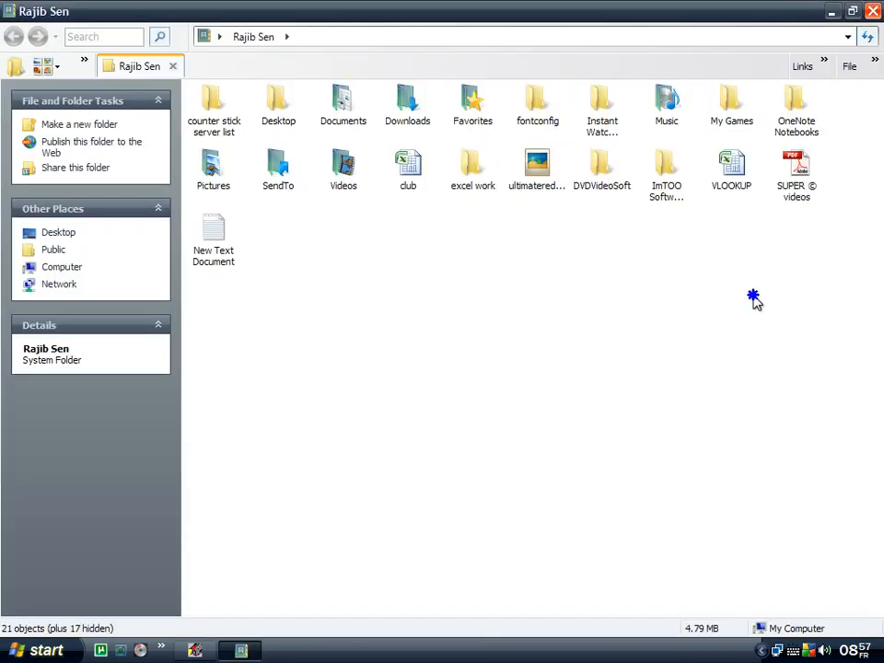
{"action": "right_click", "coordinate": [558, 292]}
{"action": "left_click", "coordinate": [648, 344]}
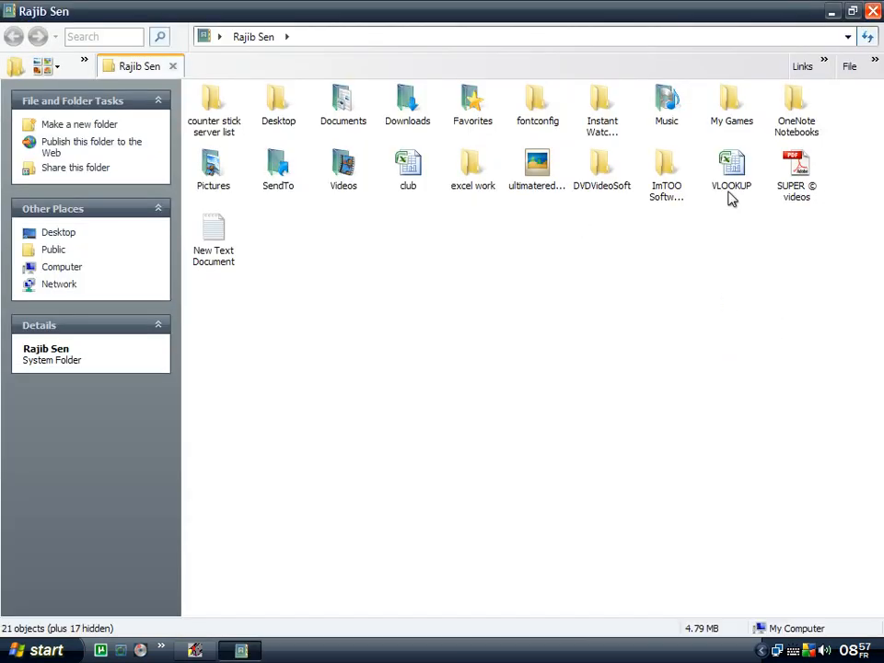
Open the VLOOKUP workbook in Excel, close the folder window, and select cell G3.
{"action": "double_click", "coordinate": [731, 168]}
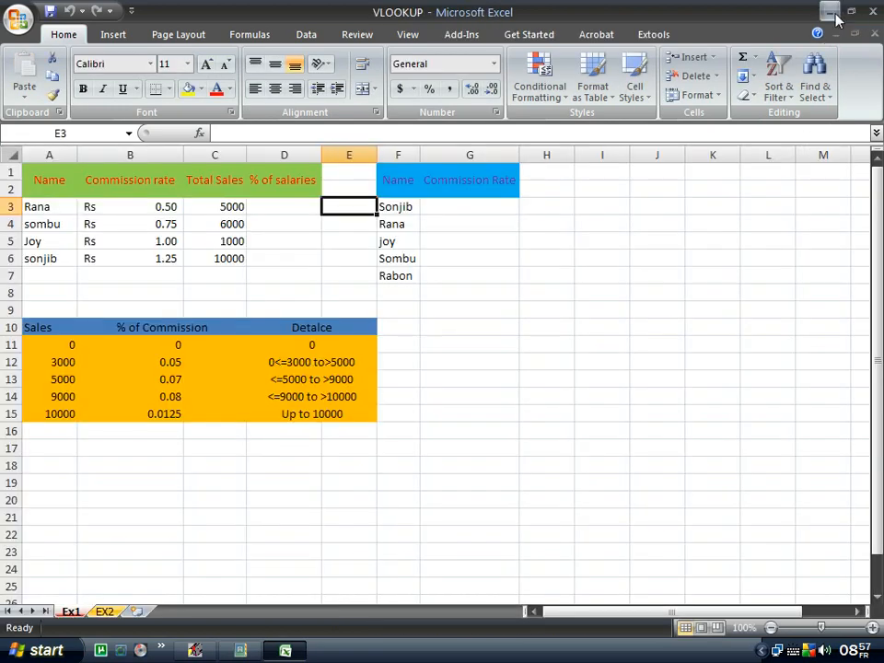
{"action": "left_click", "coordinate": [832, 13]}
{"action": "left_click", "coordinate": [873, 11]}
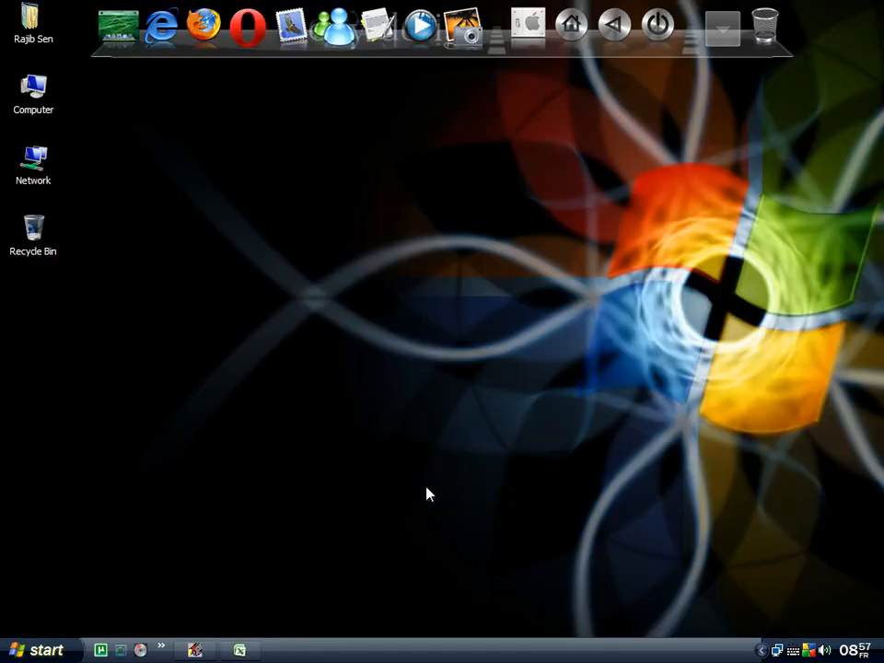
{"action": "left_click", "coordinate": [241, 650]}
{"action": "left_click", "coordinate": [457, 208]}
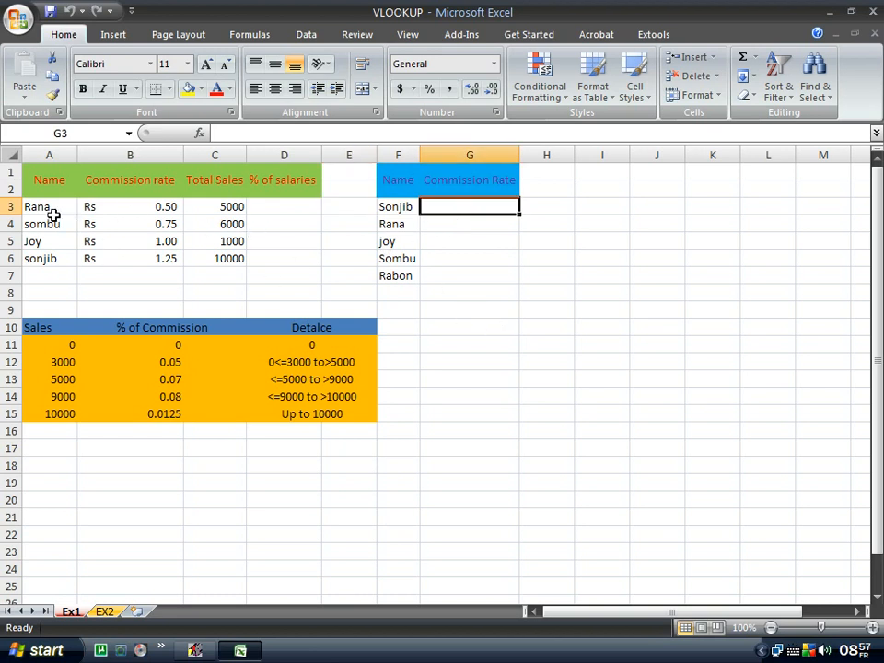
{"action": "left_click_drag", "start_coordinate": [54, 210], "coordinate": [148, 258]}
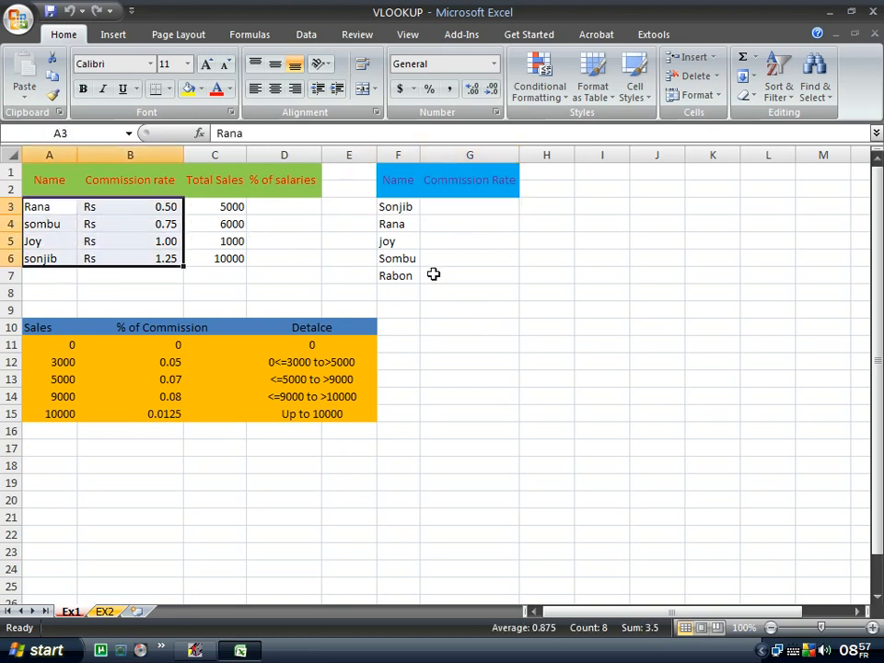
{"action": "left_click", "coordinate": [451, 206]}
{"action": "left_click_drag", "start_coordinate": [55, 207], "coordinate": [120, 257]}
{"action": "double_click", "coordinate": [451, 210]}
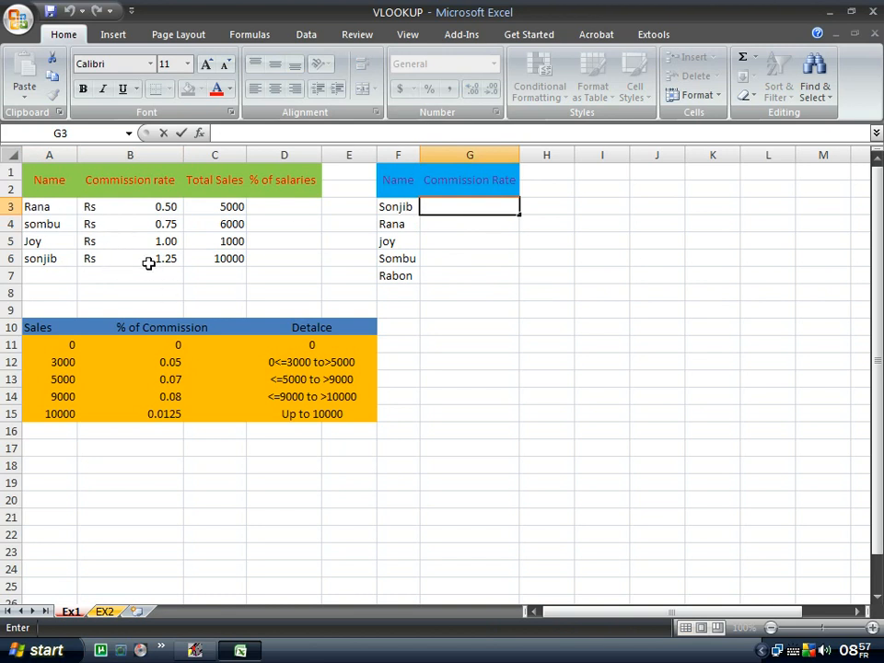
{"action": "left_click", "coordinate": [33, 261]}
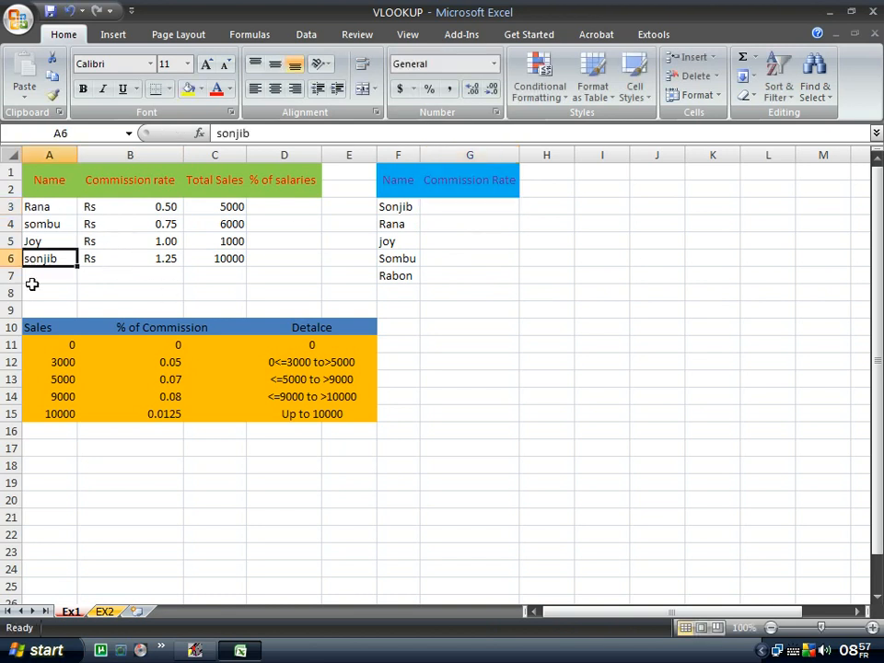
{"action": "left_click", "coordinate": [106, 261]}
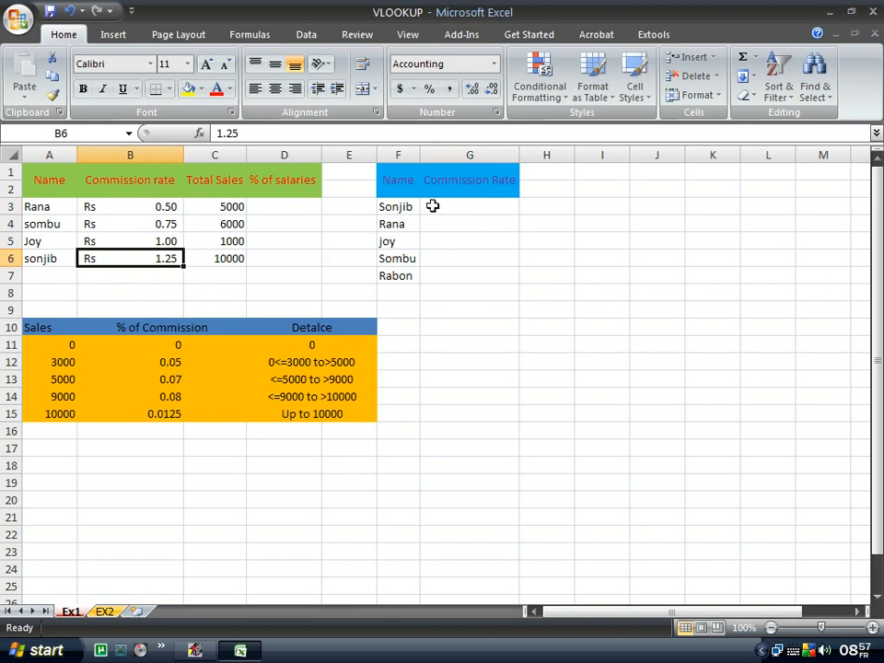
{"action": "left_click", "coordinate": [431, 206]}
{"action": "double_click", "coordinate": [481, 206]}
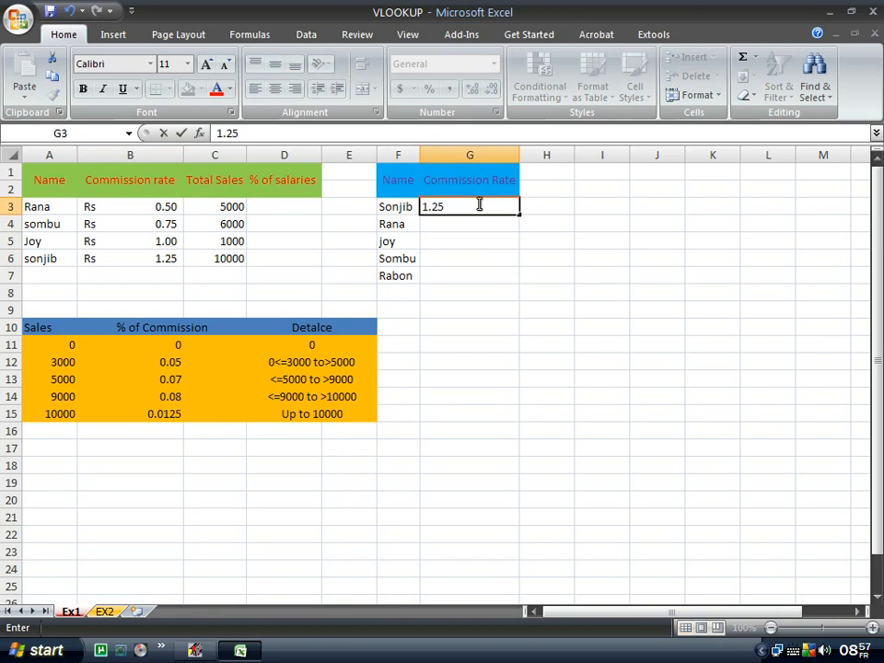
{"action": "left_click", "coordinate": [465, 240]}
{"action": "left_click", "coordinate": [455, 207]}
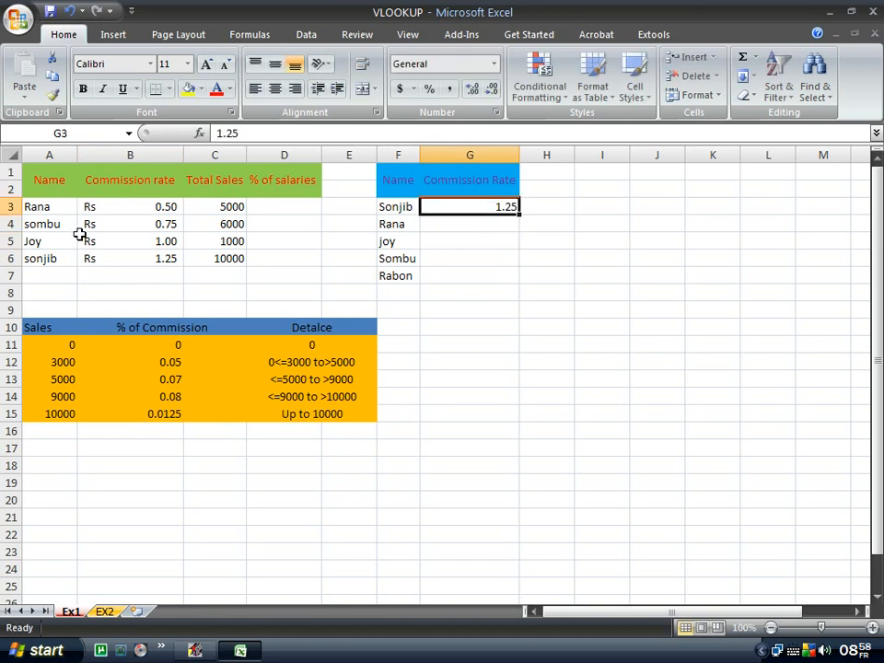
{"action": "left_click_drag", "start_coordinate": [42, 208], "coordinate": [174, 258]}
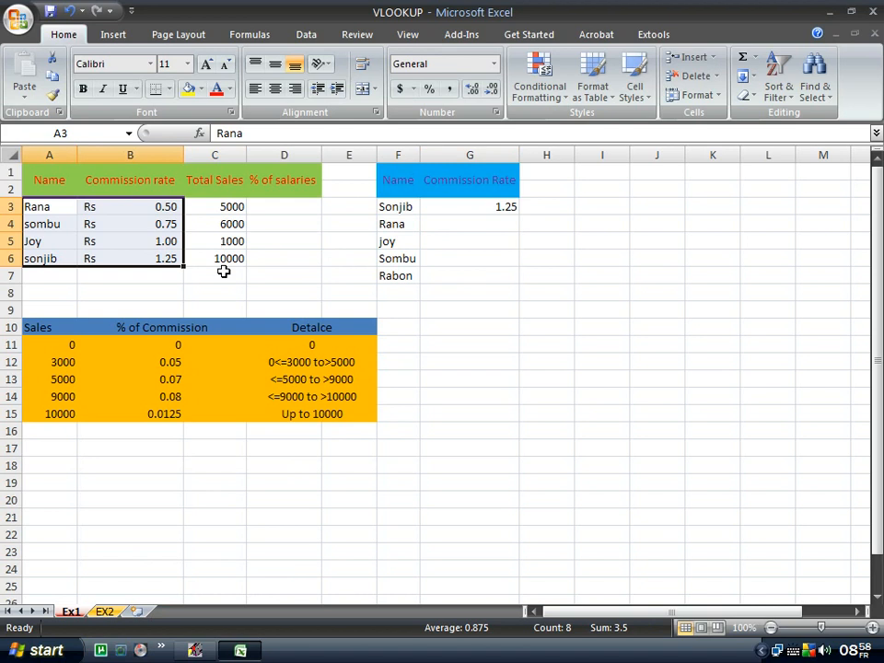
{"action": "left_click", "coordinate": [521, 304]}
{"action": "left_click", "coordinate": [501, 208]}
{"action": "key", "text": "Delete"}
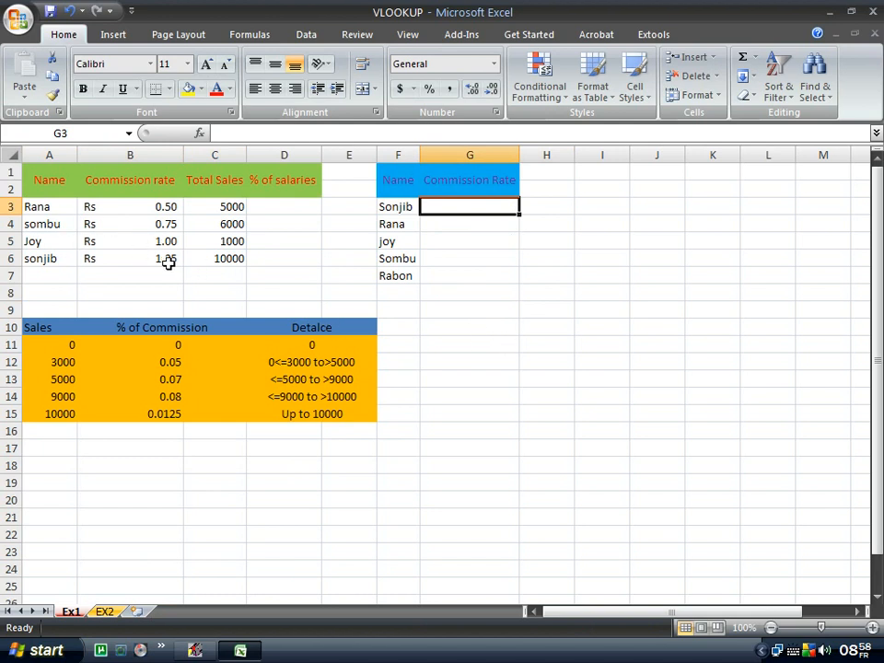
Type =vl in G3, accept VLOOKUP, and bring up its Function Arguments dialog with Ctrl+A.
{"action": "double_click", "coordinate": [443, 209]}
{"action": "type", "text": "="}
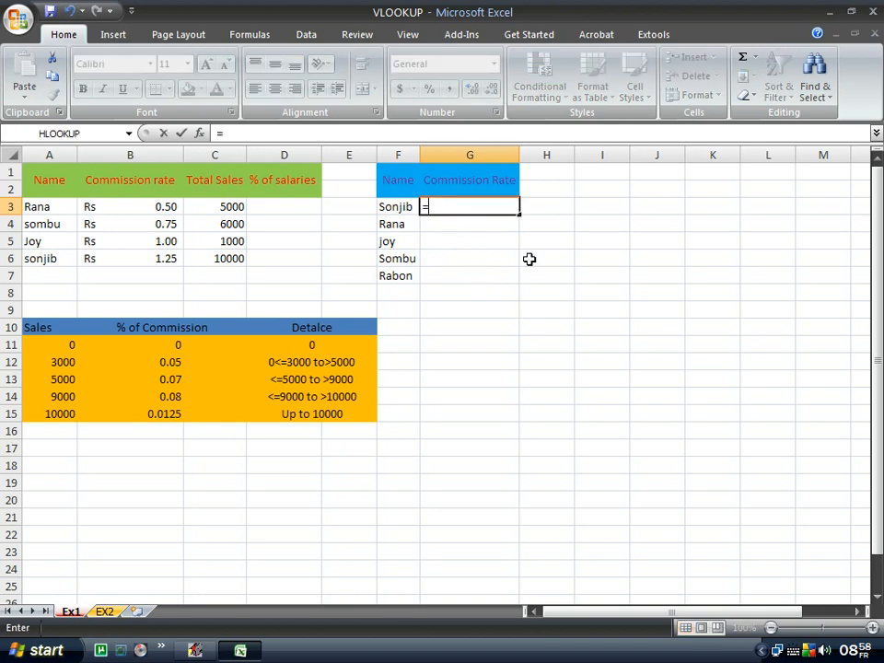
{"action": "type", "text": "vl"}
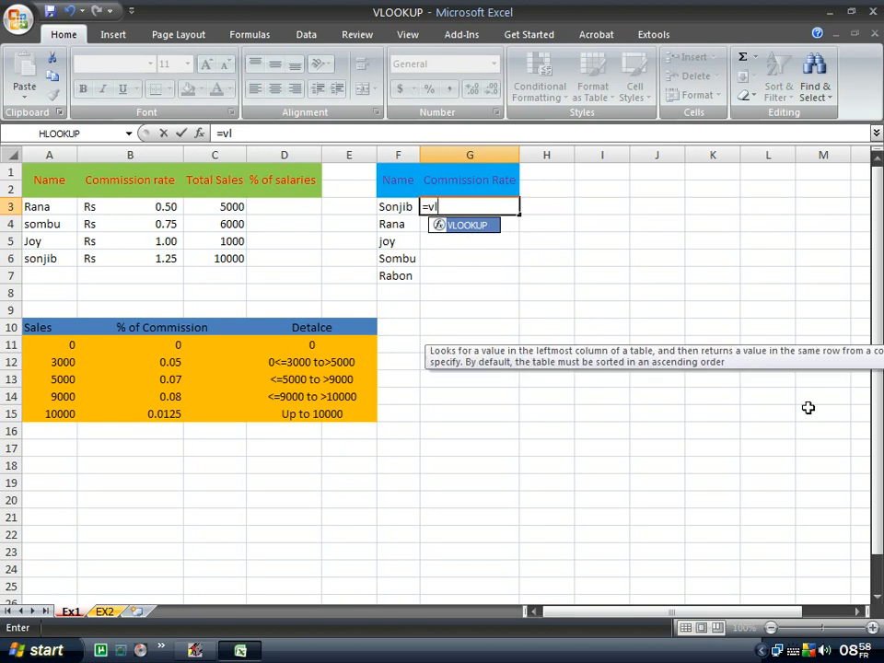
{"action": "key", "text": "Tab"}
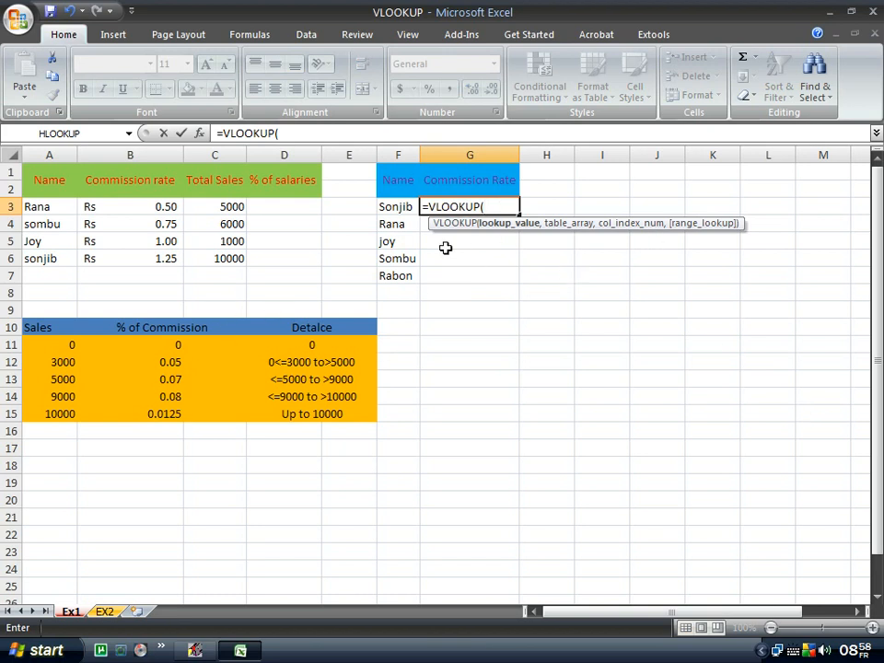
{"action": "left_click_drag", "start_coordinate": [579, 224], "coordinate": [584, 299]}
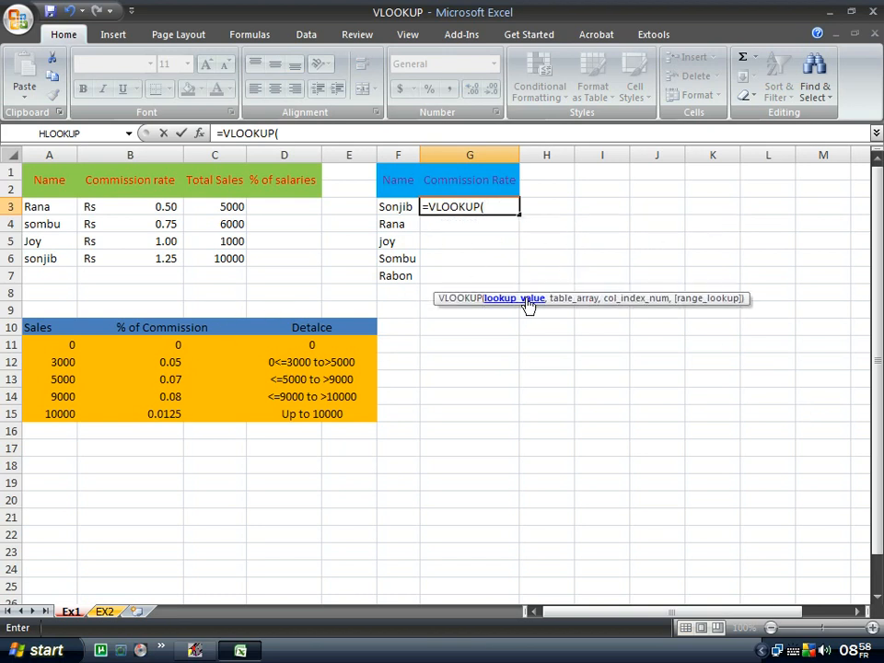
{"action": "left_click_drag", "start_coordinate": [671, 303], "coordinate": [705, 300]}
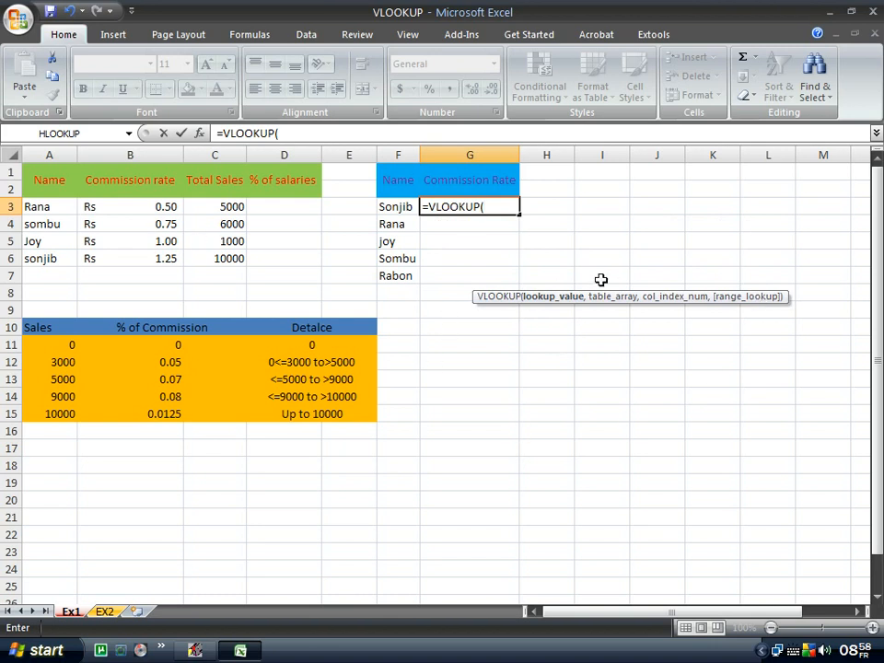
{"action": "key", "text": "ctrl+a"}
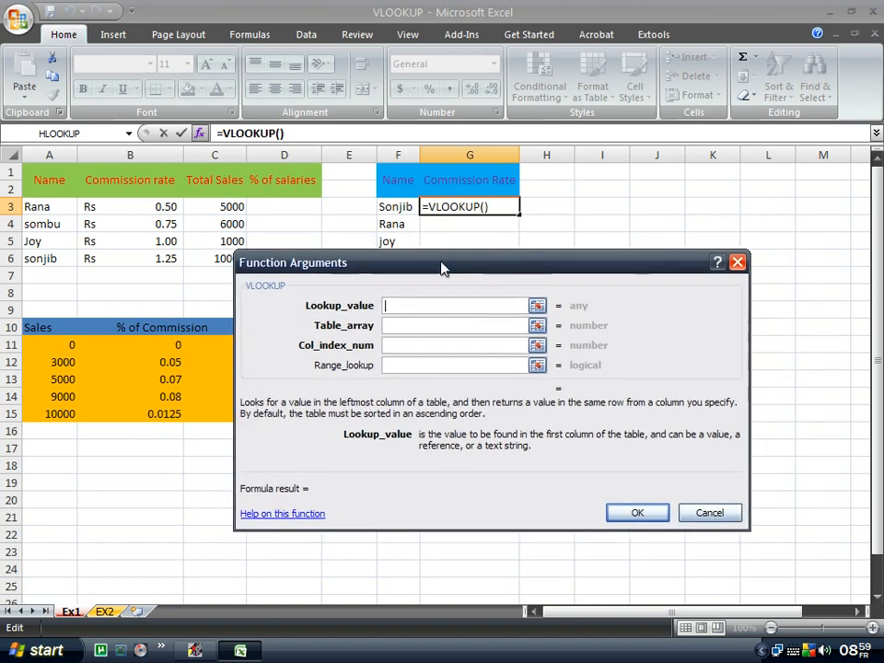
Set Lookup_value to F3 and Table_array to the absolute range $A$3:$B$6.
{"action": "left_click_drag", "start_coordinate": [524, 271], "coordinate": [489, 268]}
{"action": "left_click_drag", "start_coordinate": [402, 274], "coordinate": [419, 290]}
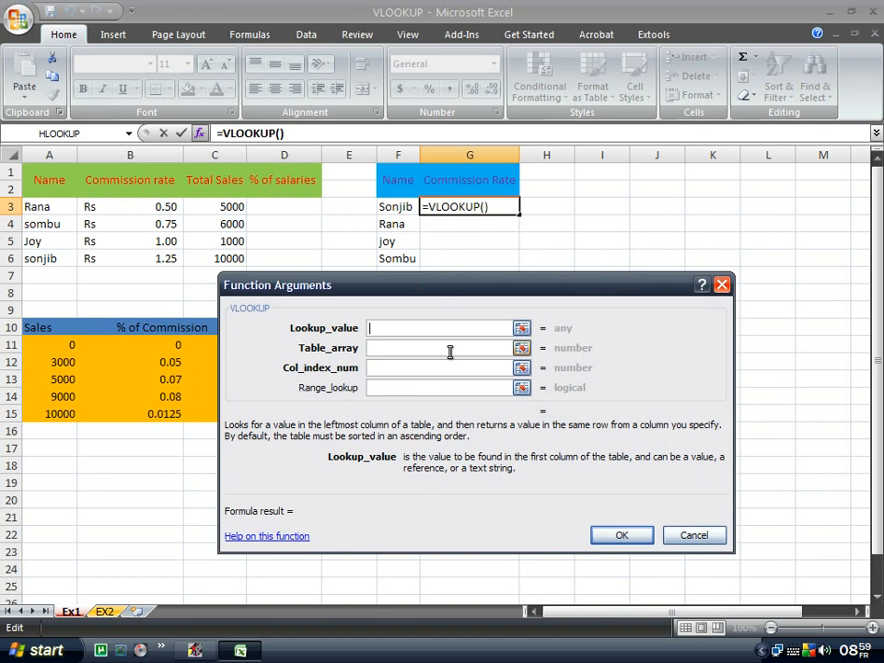
{"action": "left_click_drag", "start_coordinate": [507, 286], "coordinate": [497, 300]}
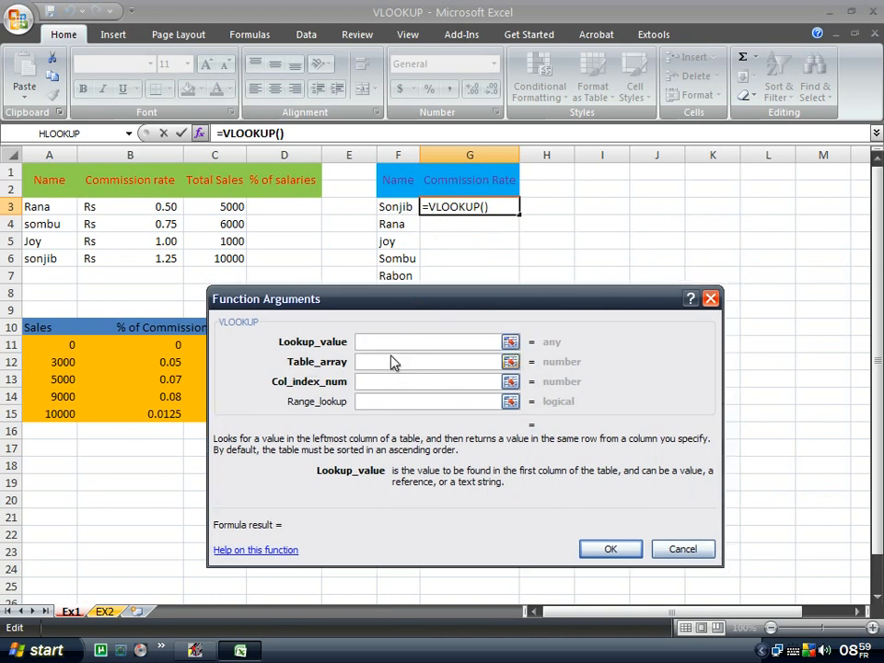
{"action": "left_click", "coordinate": [401, 208]}
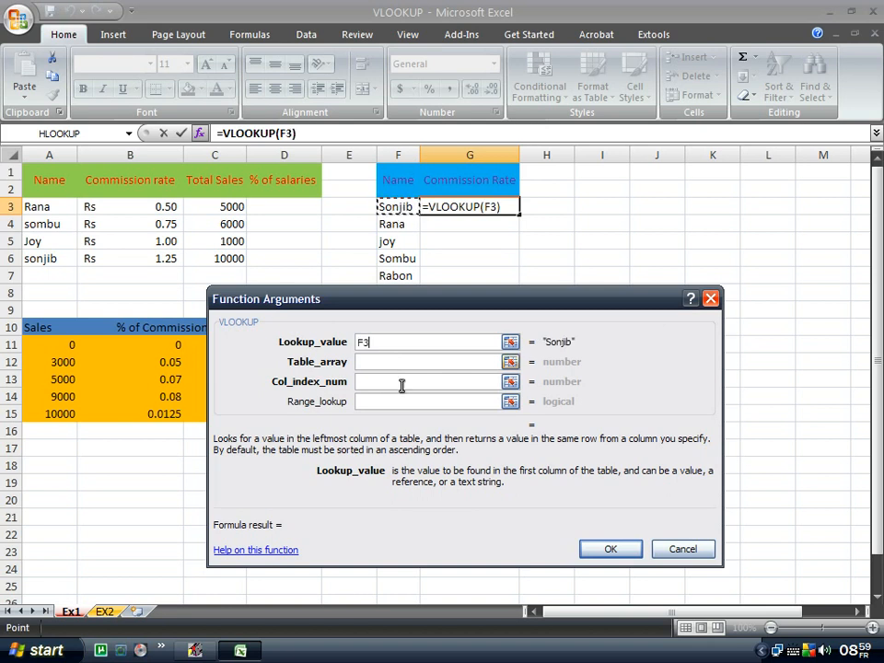
{"action": "left_click", "coordinate": [399, 368]}
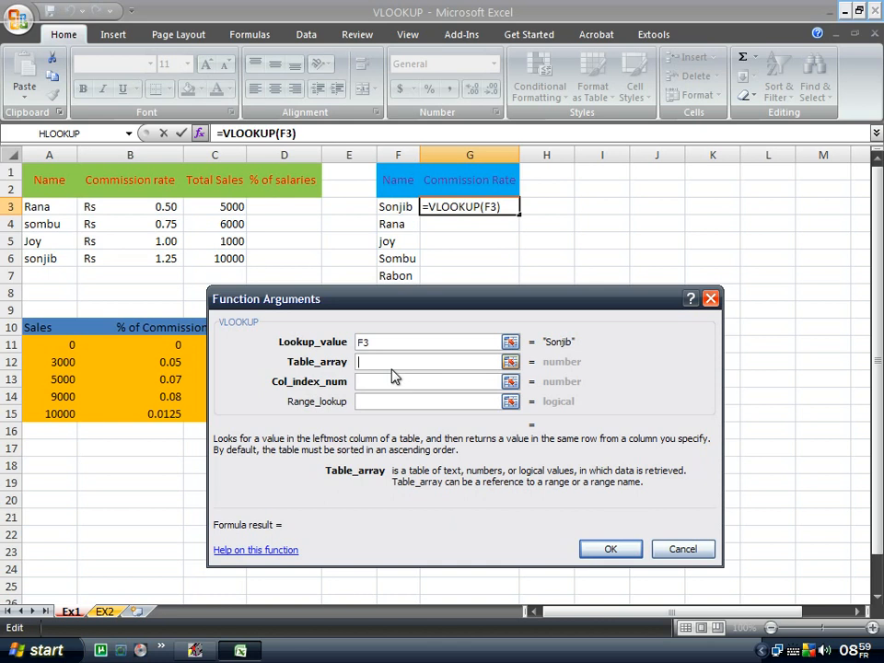
{"action": "left_click_drag", "start_coordinate": [42, 205], "coordinate": [144, 266]}
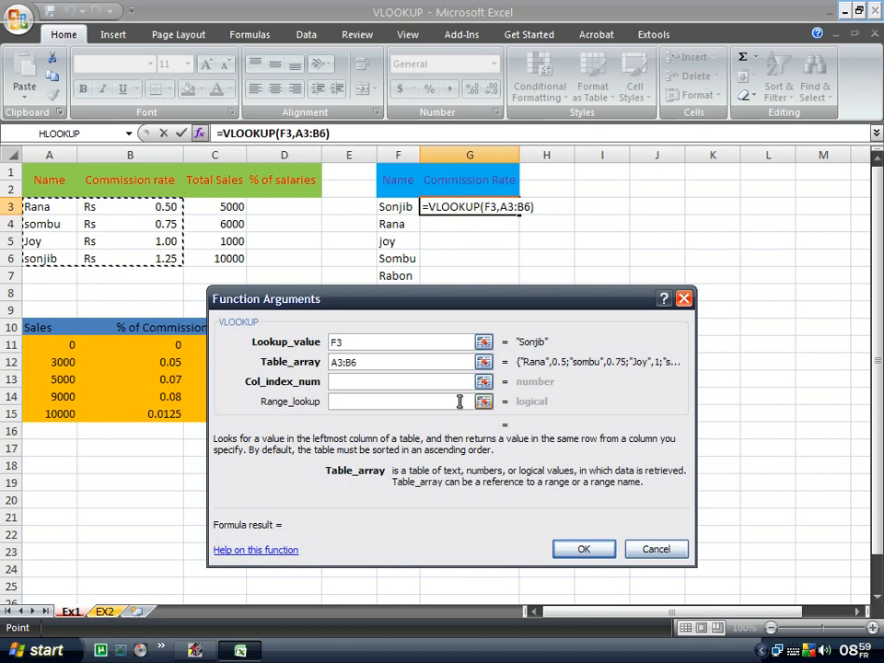
{"action": "key", "text": "F4"}
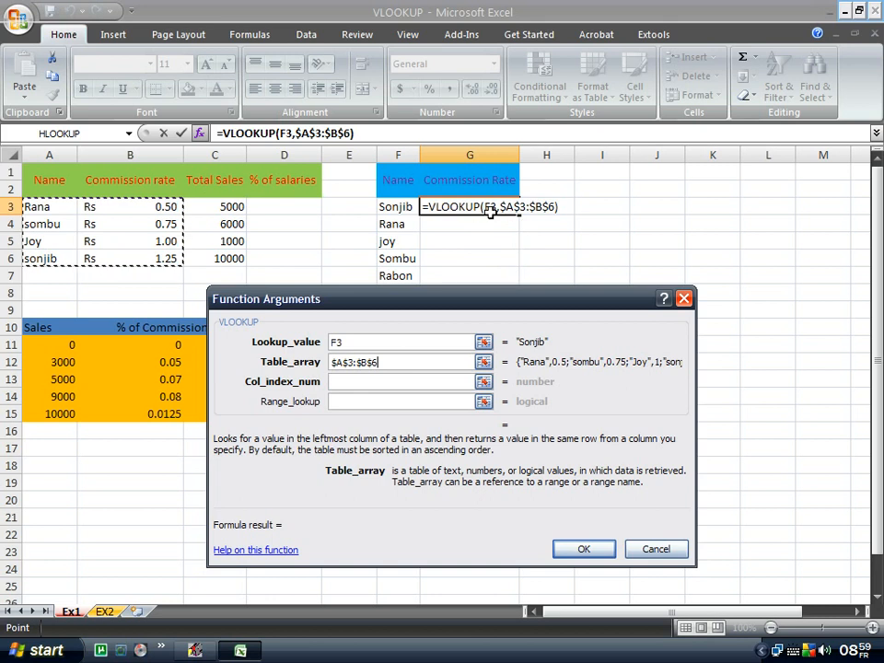
Enter column index 2 and range lookup 0, completing =VLOOKUP(F3,$A$3:$B$6,2,0) in G3.
{"action": "left_click_drag", "start_coordinate": [497, 301], "coordinate": [499, 328]}
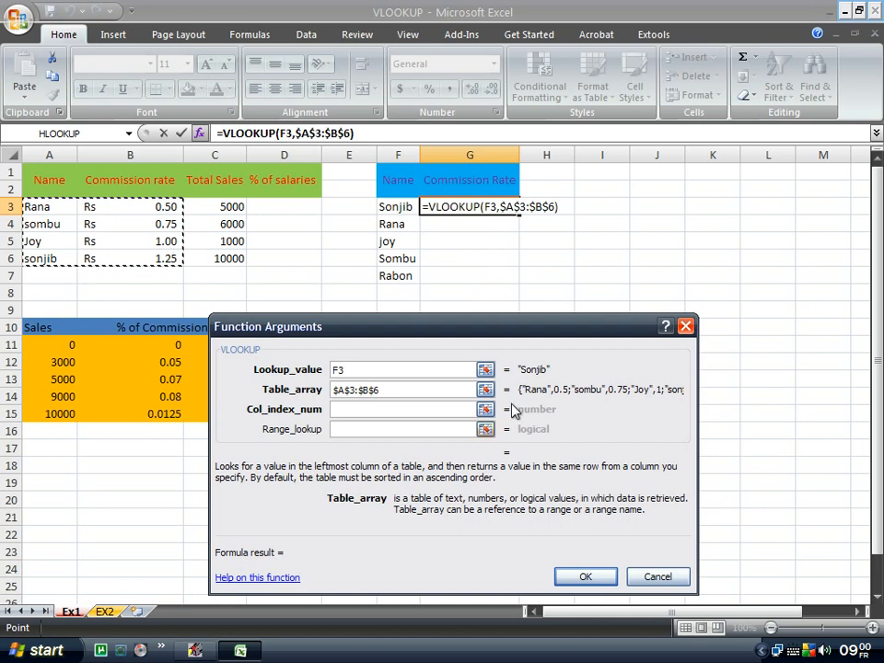
{"action": "left_click_drag", "start_coordinate": [467, 332], "coordinate": [446, 315]}
{"action": "left_click", "coordinate": [385, 396]}
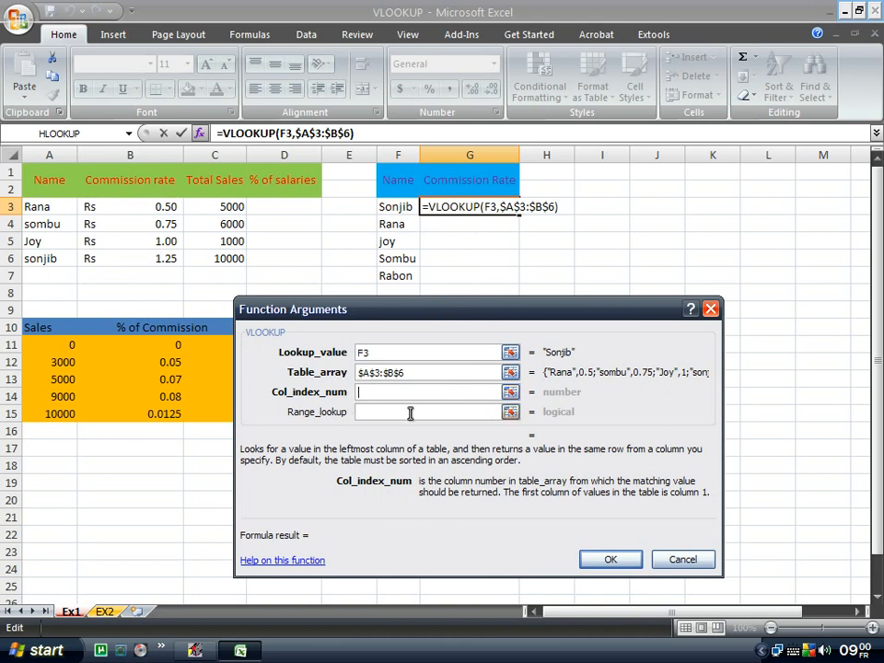
{"action": "left_click_drag", "start_coordinate": [434, 318], "coordinate": [398, 329]}
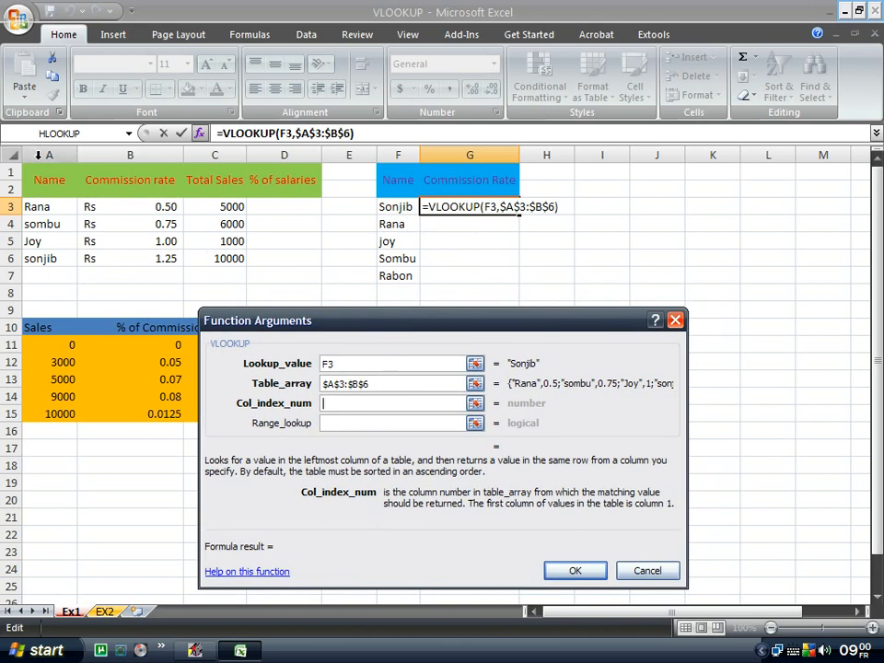
{"action": "left_click", "coordinate": [342, 402]}
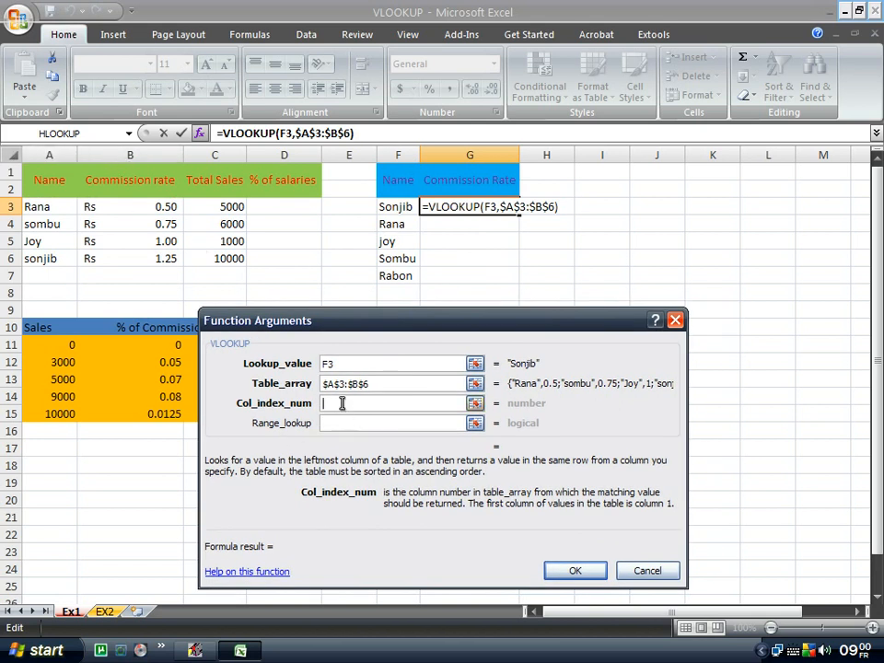
{"action": "type", "text": "2"}
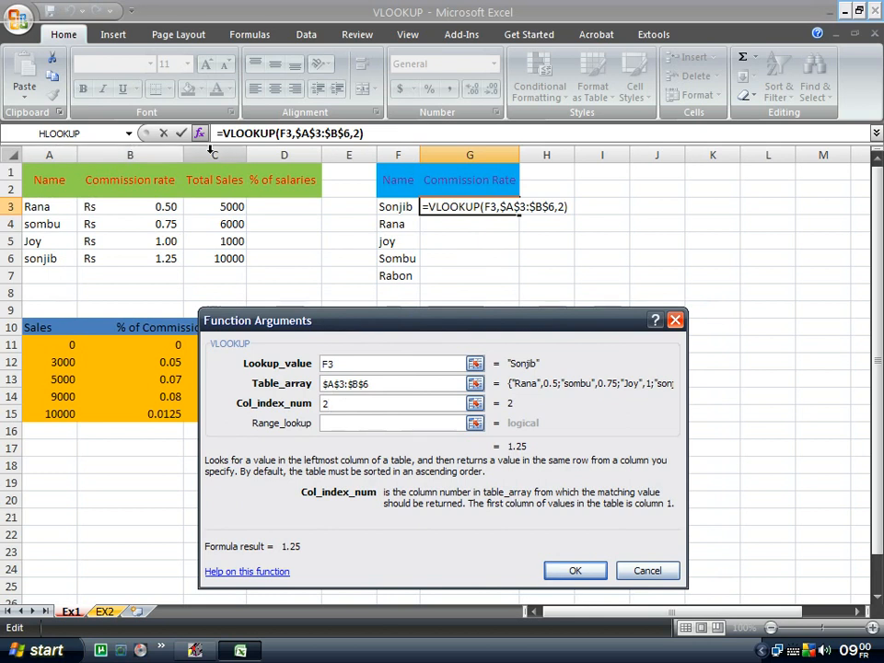
{"action": "left_click", "coordinate": [343, 423]}
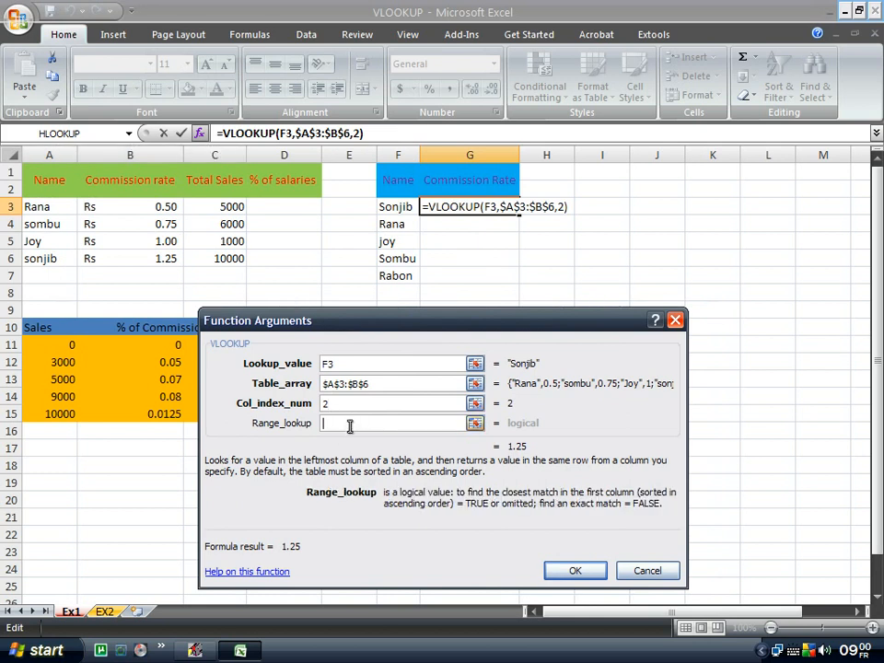
{"action": "left_click_drag", "start_coordinate": [245, 320], "coordinate": [254, 292]}
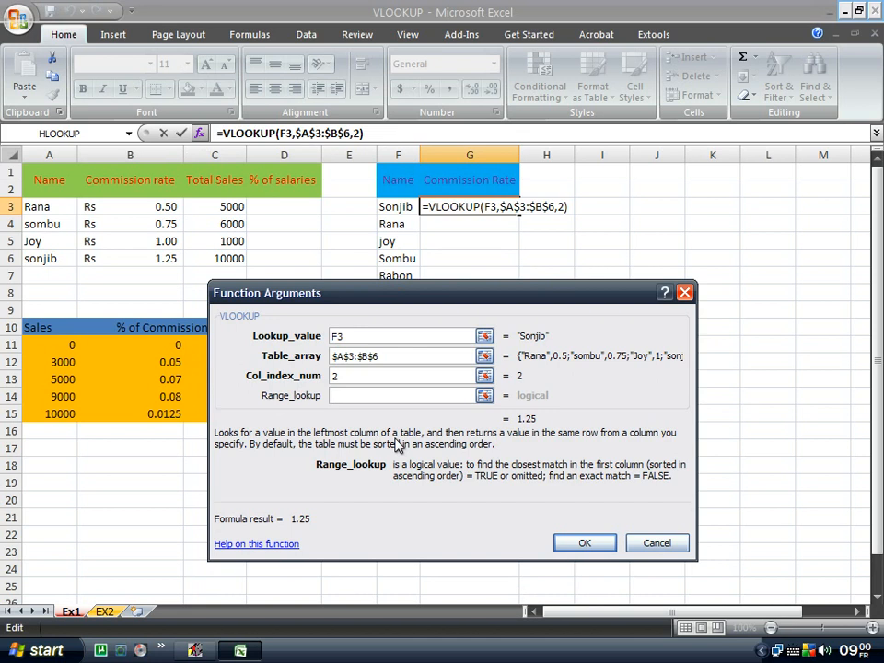
{"action": "left_click_drag", "start_coordinate": [351, 293], "coordinate": [346, 303]}
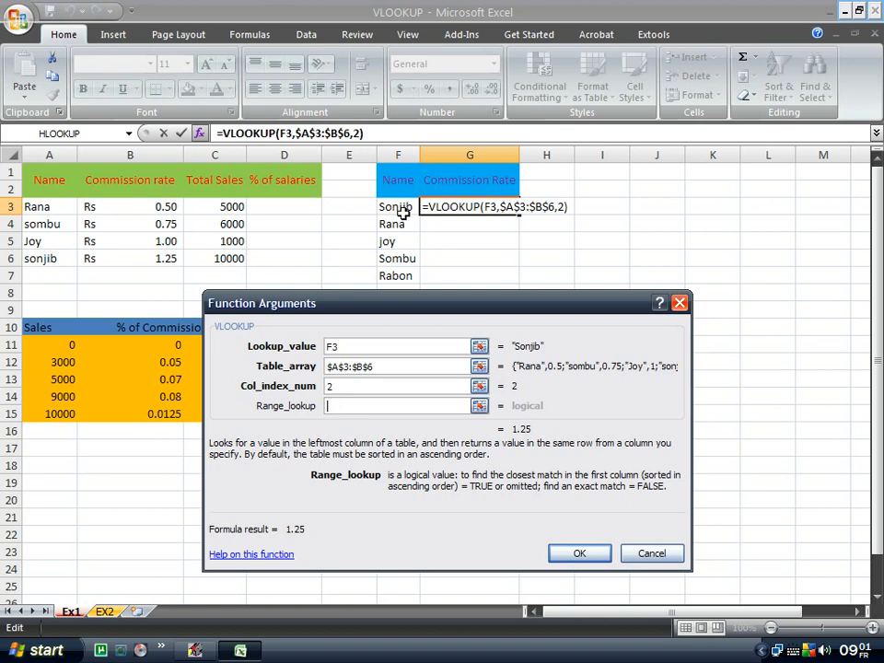
{"action": "type", "text": "0"}
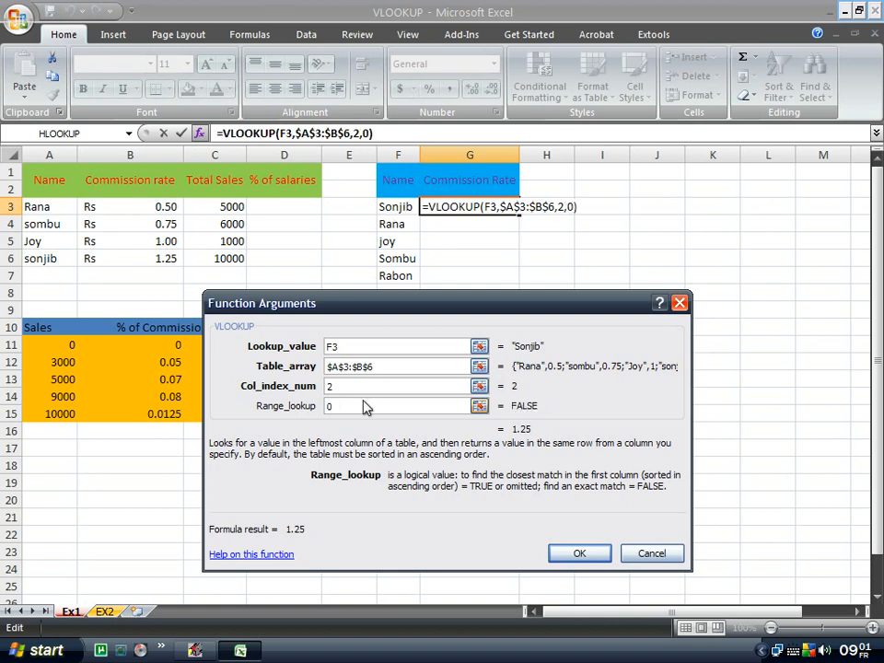
{"action": "left_click_drag", "start_coordinate": [474, 311], "coordinate": [468, 295]}
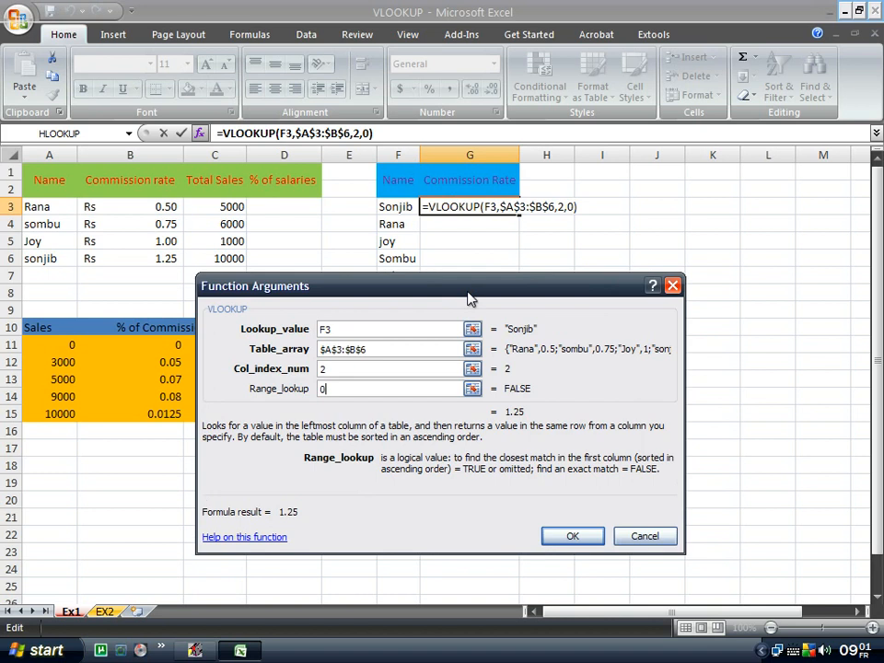
{"action": "left_click_drag", "start_coordinate": [365, 295], "coordinate": [367, 265]}
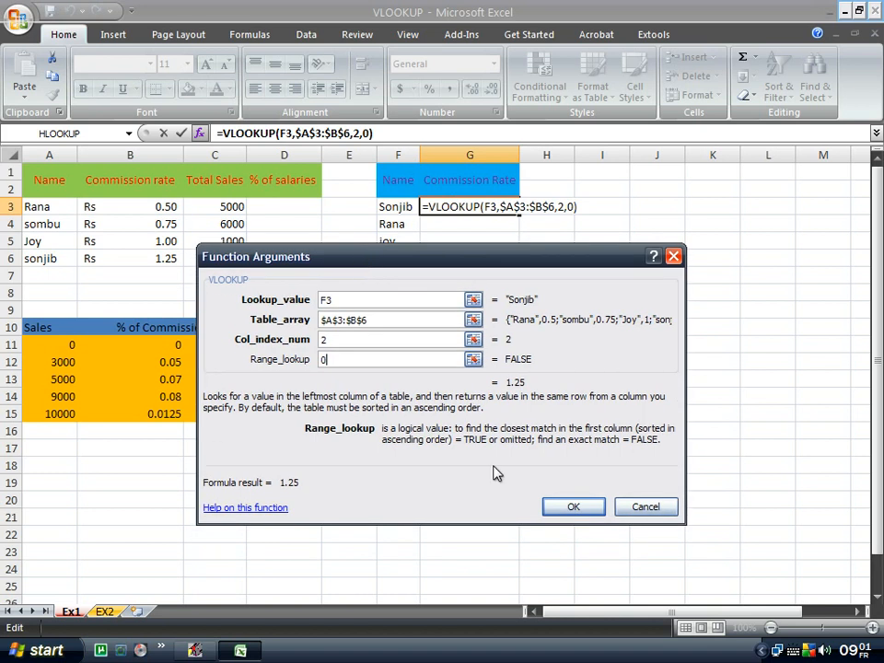
{"action": "left_click", "coordinate": [571, 508]}
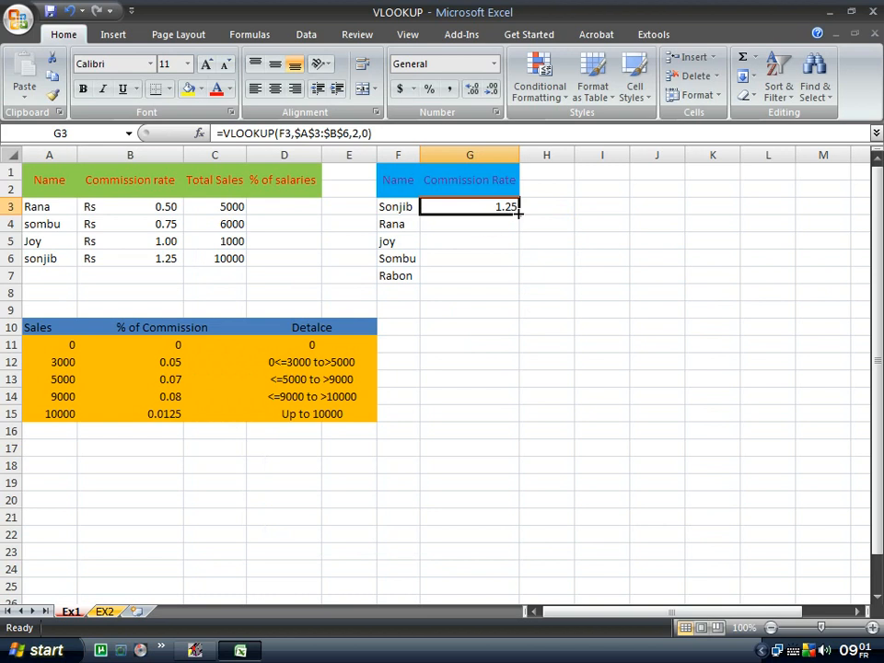
Fill the G3 formula down to G7 and inspect the #N/A result for Rabon.
{"action": "mouse_move", "coordinate": [519, 213]}
{"action": "left_mouse_down"}
{"action": "mouse_move", "coordinate": [517, 275]}
{"action": "mouse_move", "coordinate": [519, 211]}
{"action": "left_mouse_up"}
{"action": "double_click", "coordinate": [518, 213]}
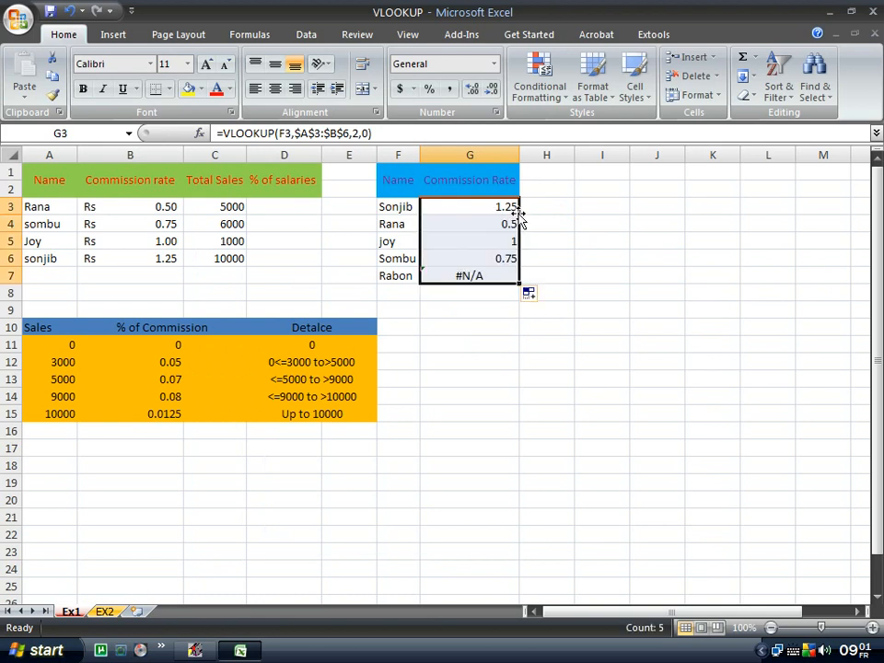
{"action": "left_click", "coordinate": [529, 258]}
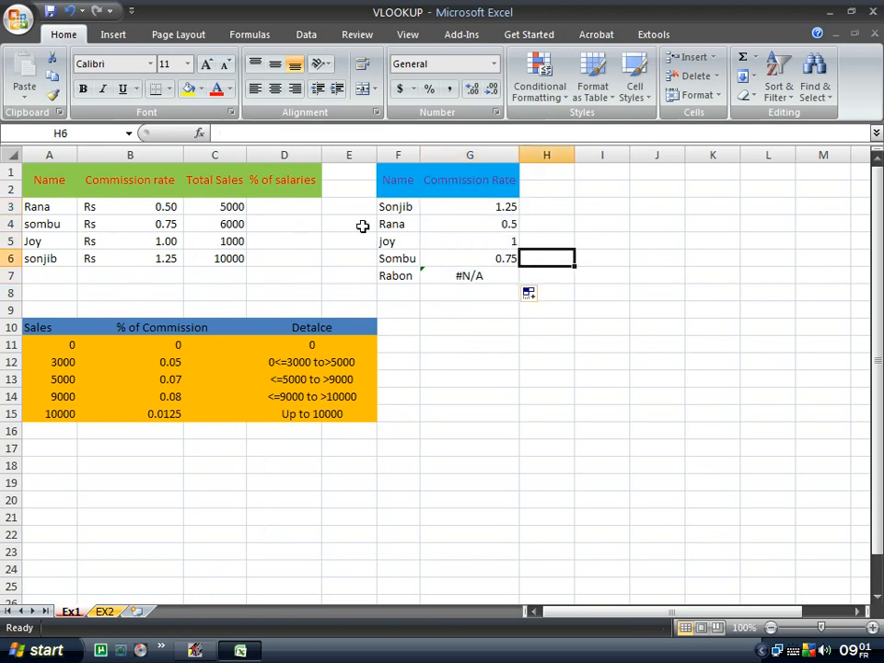
{"action": "left_click", "coordinate": [483, 276]}
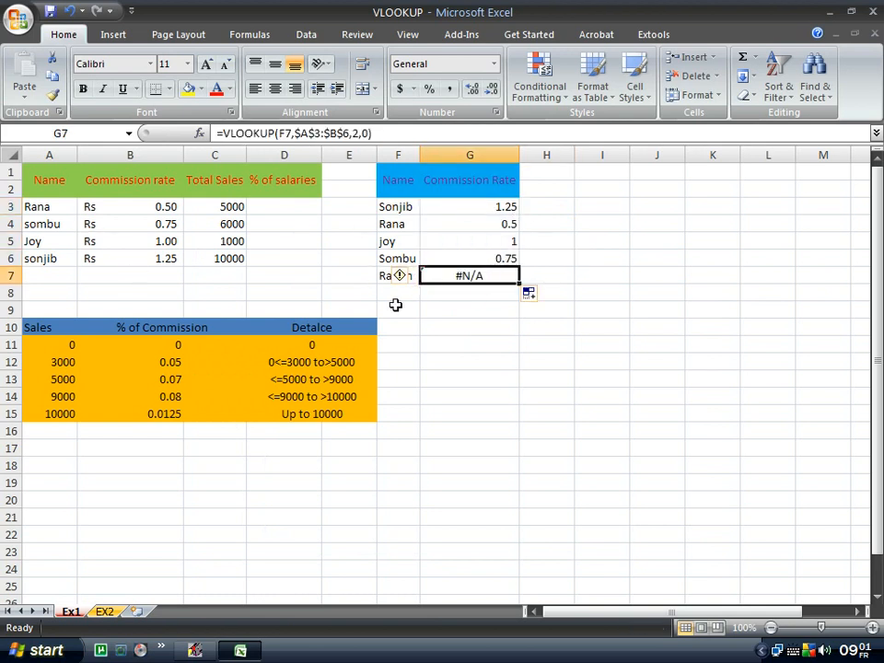
{"action": "left_click", "coordinate": [430, 325]}
{"action": "left_click", "coordinate": [397, 275]}
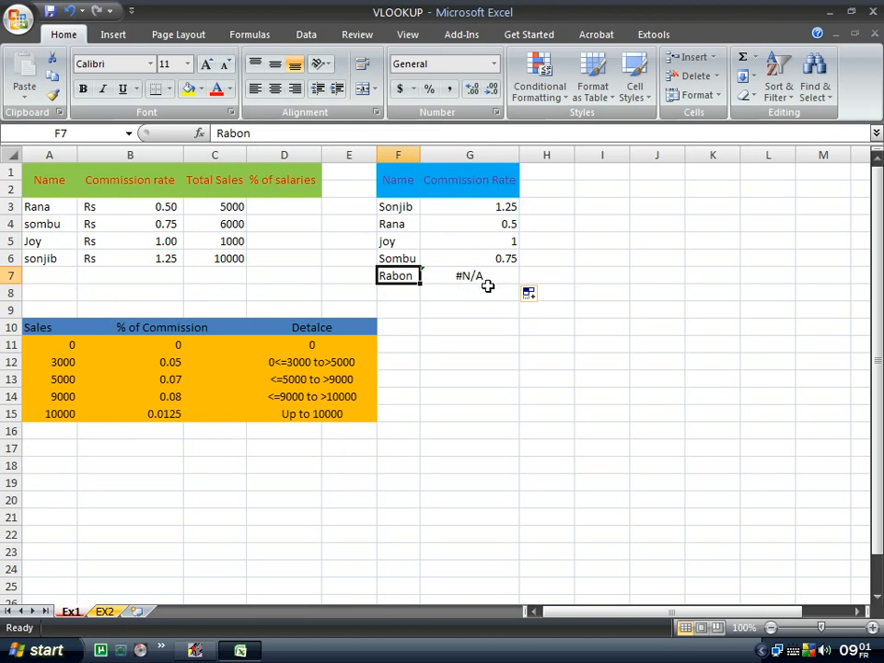
{"action": "left_click", "coordinate": [634, 308]}
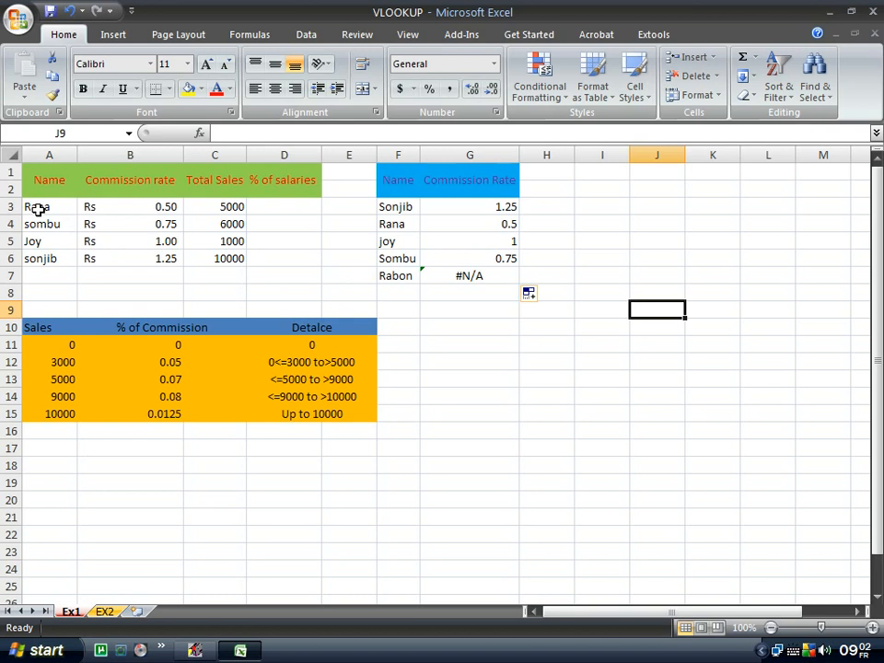
Name range A3:B6 'list' in the Name Box, then go to cell B3 on sheet EX2.
{"action": "left_click_drag", "start_coordinate": [37, 207], "coordinate": [140, 262]}
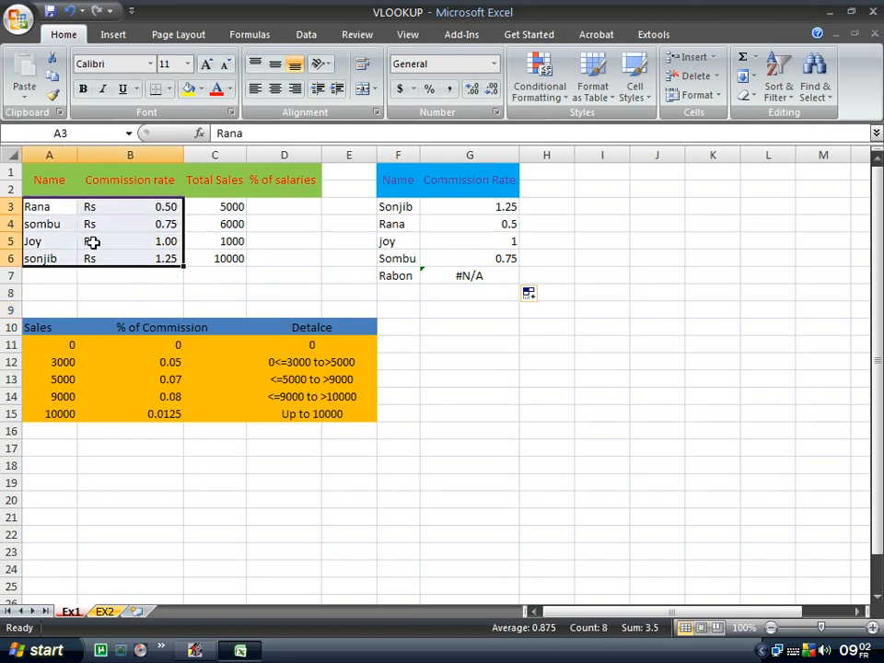
{"action": "left_click", "coordinate": [98, 133]}
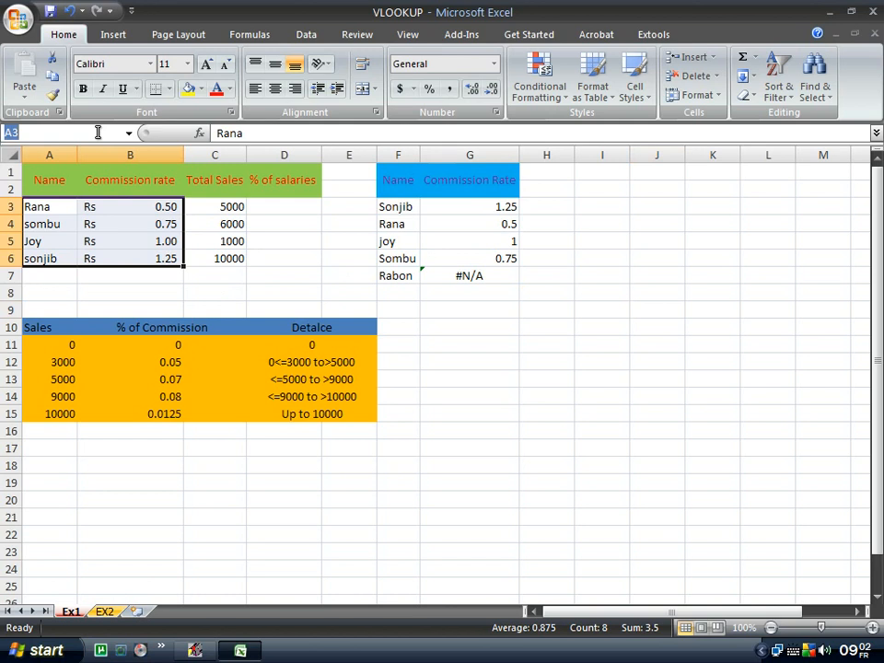
{"action": "type", "text": "i"}
{"action": "type", "text": "ist"}
{"action": "key", "text": "Return"}
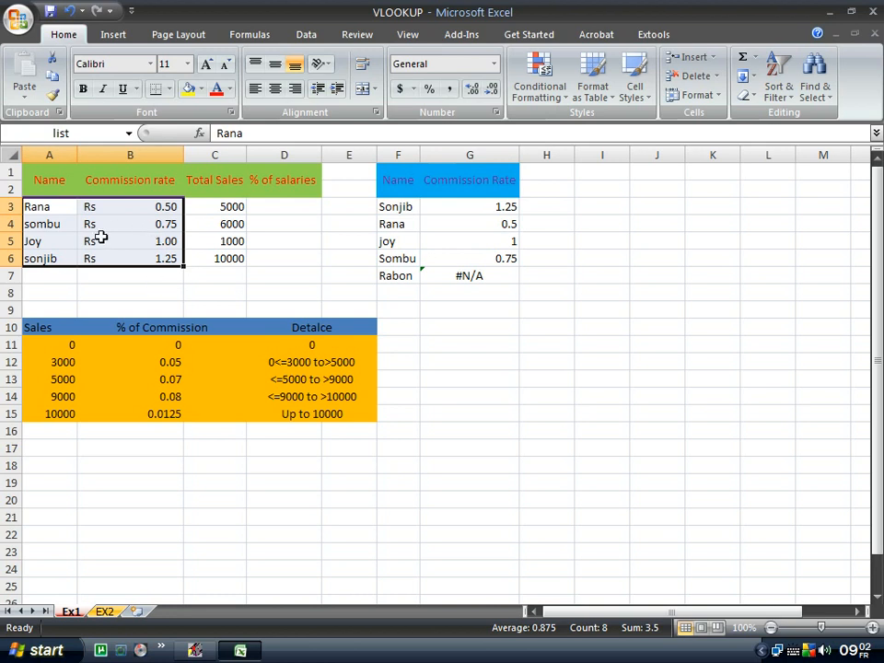
{"action": "left_click", "coordinate": [105, 611]}
{"action": "left_click", "coordinate": [138, 205]}
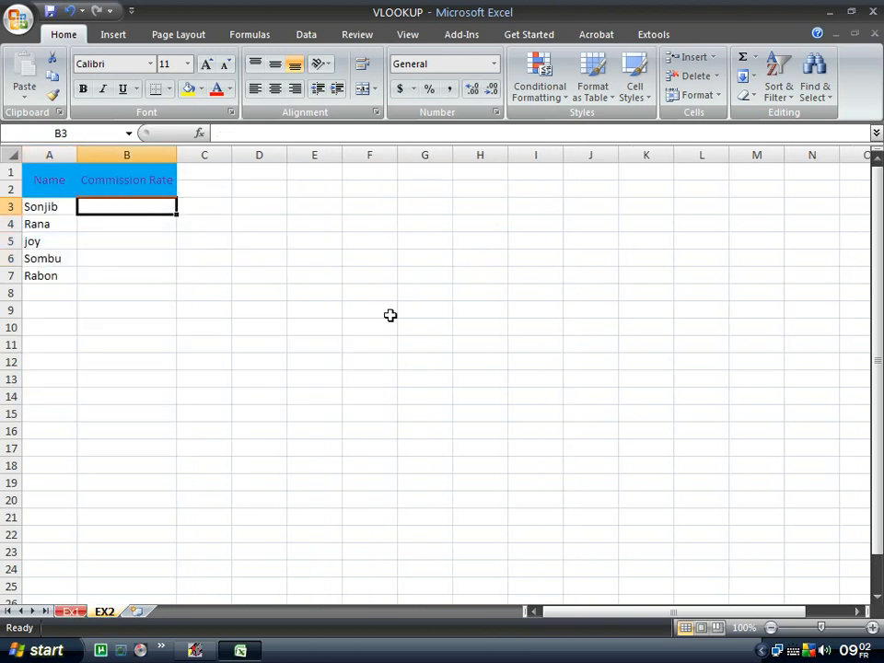
Enter =VLOOKUP(A3,list,2,0) in B3, pasting the named range list with F3.
{"action": "type", "text": "="}
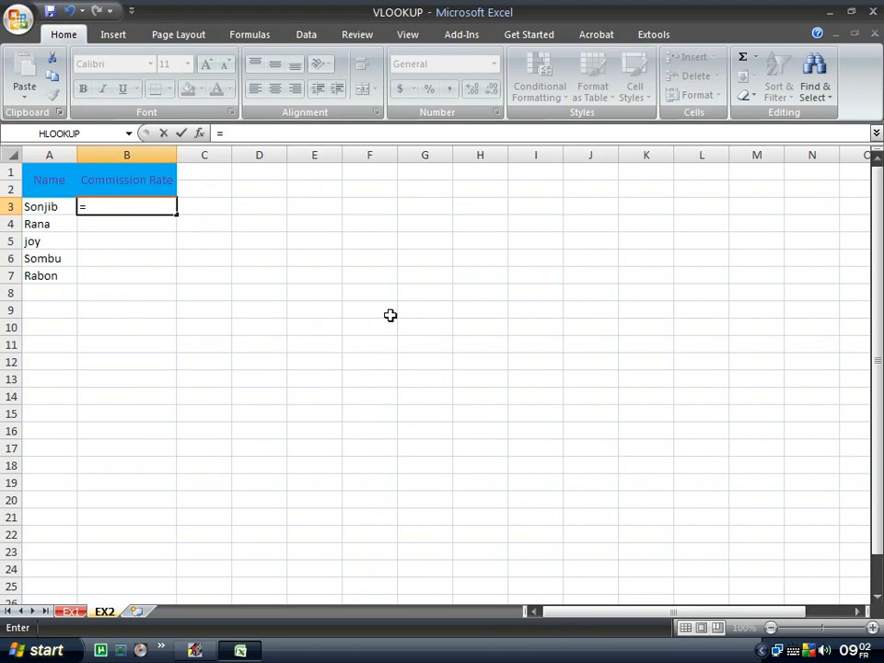
{"action": "type", "text": "vl"}
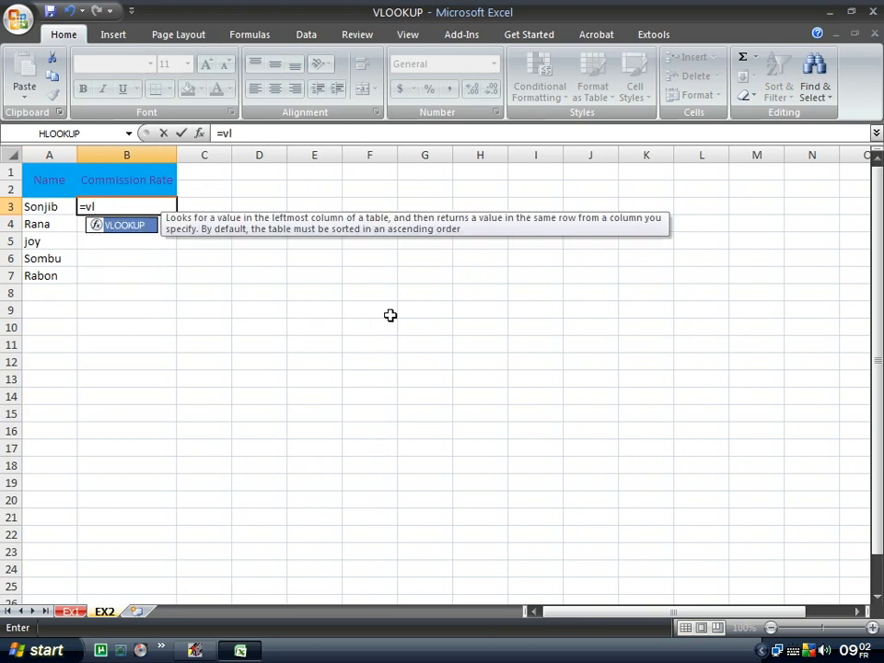
{"action": "key", "text": "Tab"}
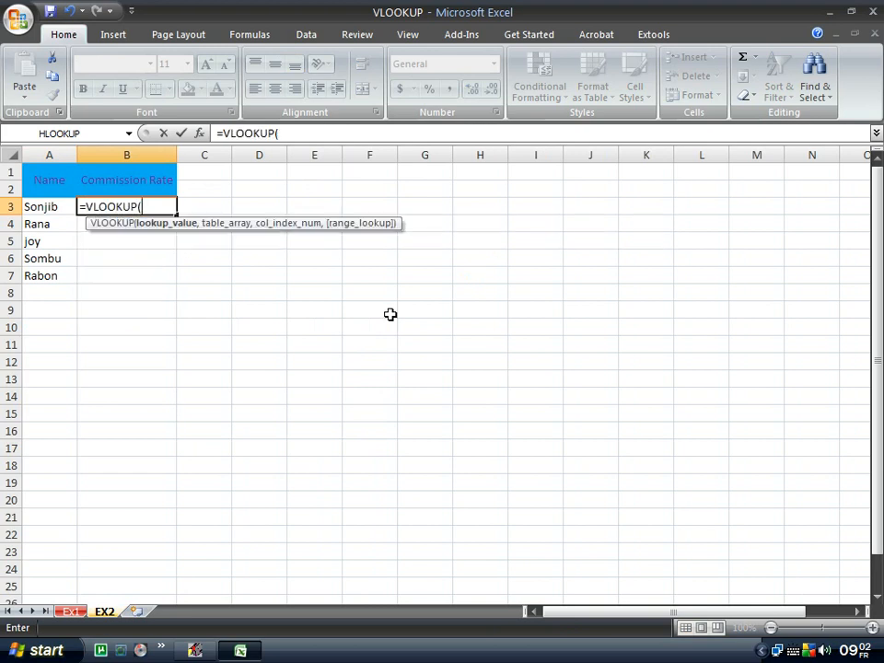
{"action": "left_click", "coordinate": [26, 210]}
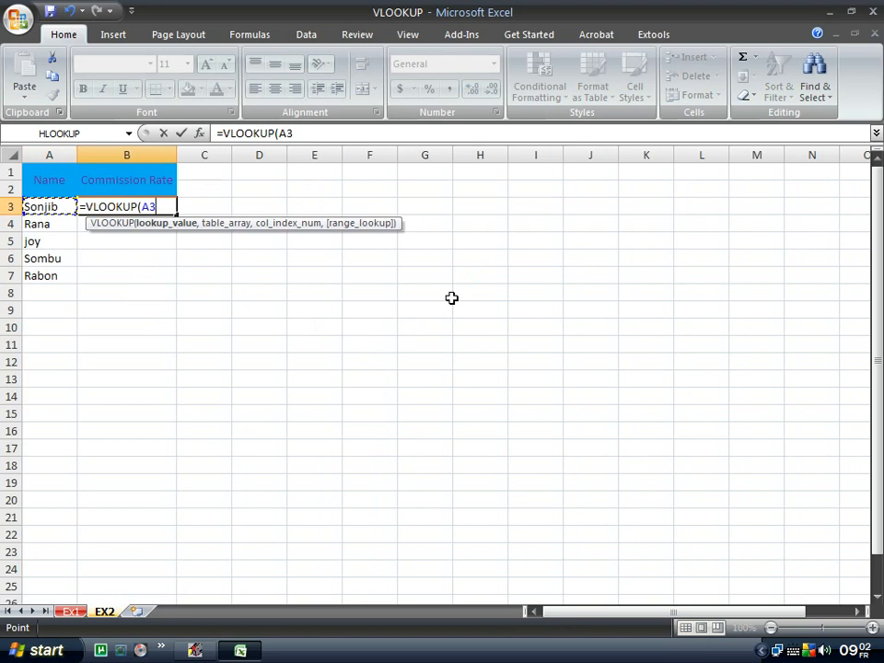
{"action": "type", "text": ","}
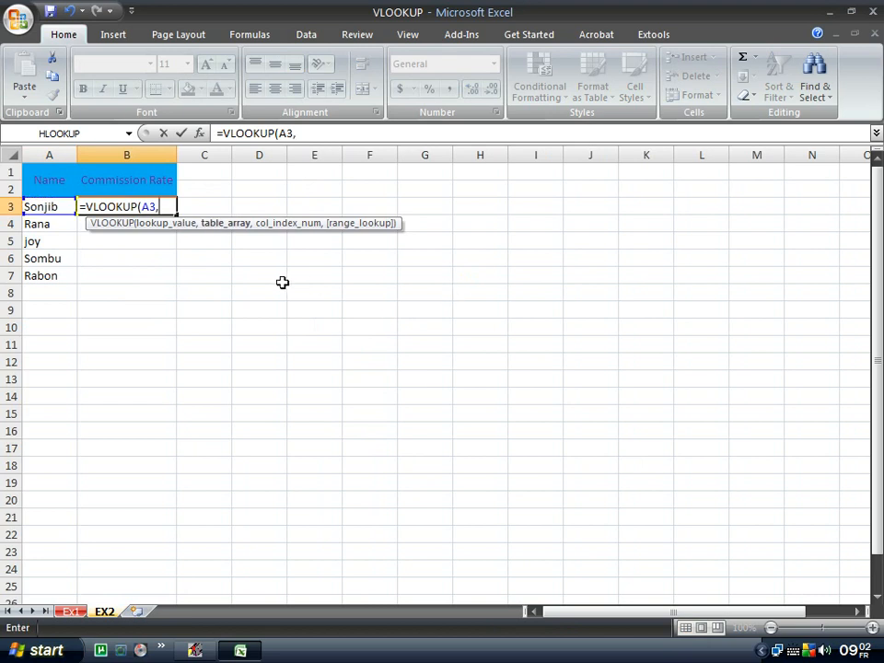
{"action": "key", "text": "F3"}
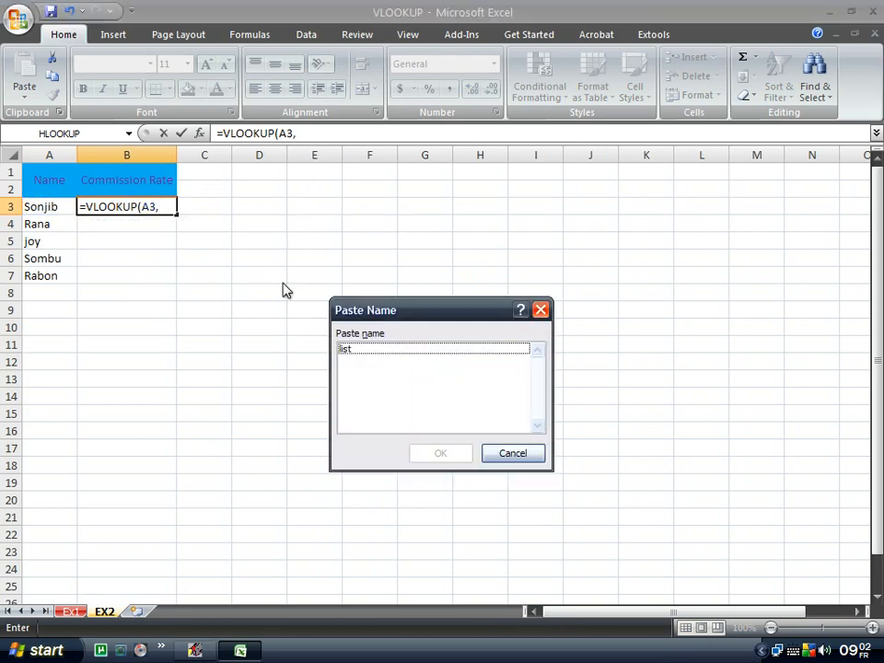
{"action": "left_click_drag", "start_coordinate": [375, 304], "coordinate": [355, 291]}
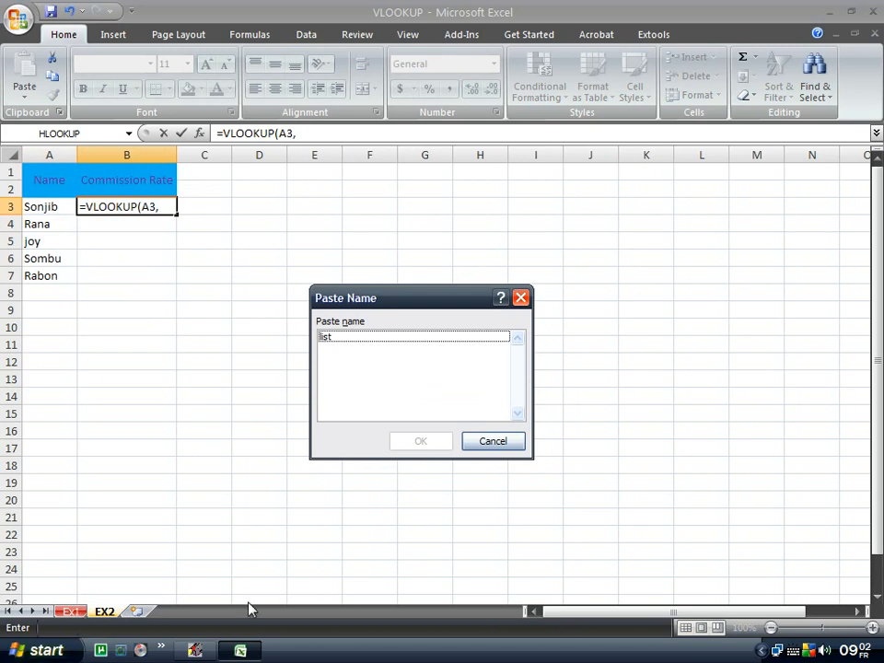
{"action": "left_click_drag", "start_coordinate": [382, 307], "coordinate": [381, 295]}
{"action": "left_click", "coordinate": [364, 324]}
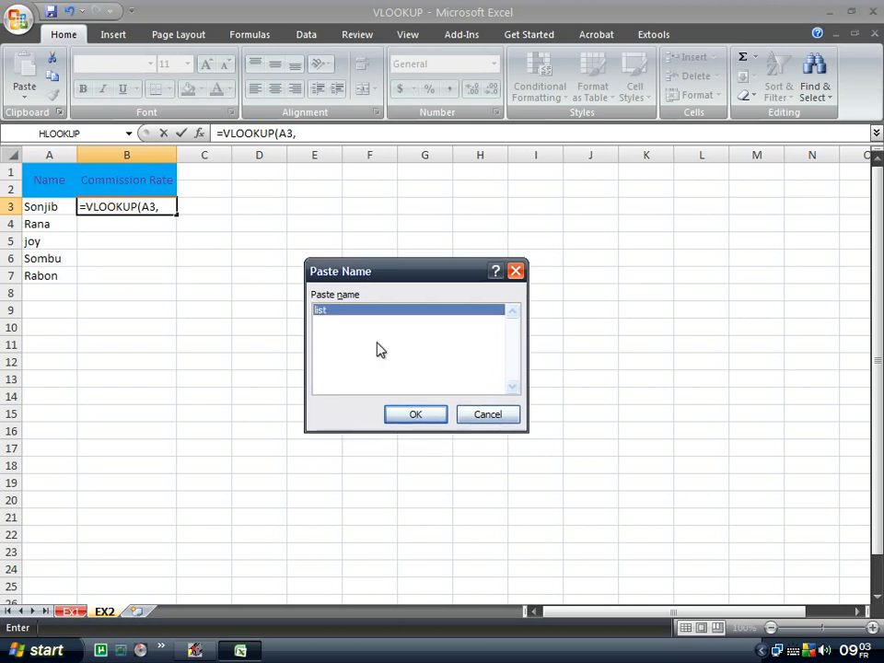
{"action": "key", "text": "Return"}
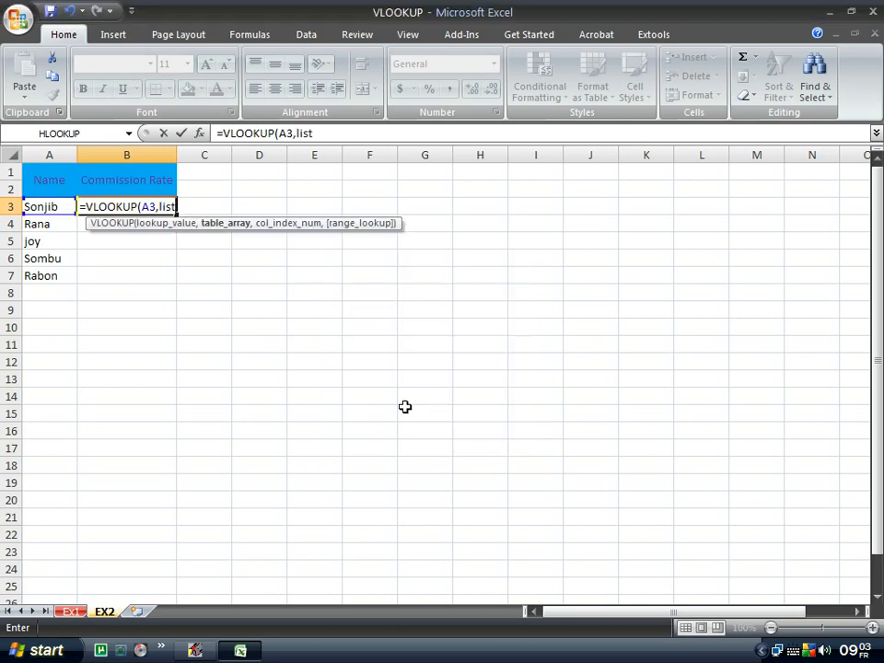
{"action": "type", "text": ","}
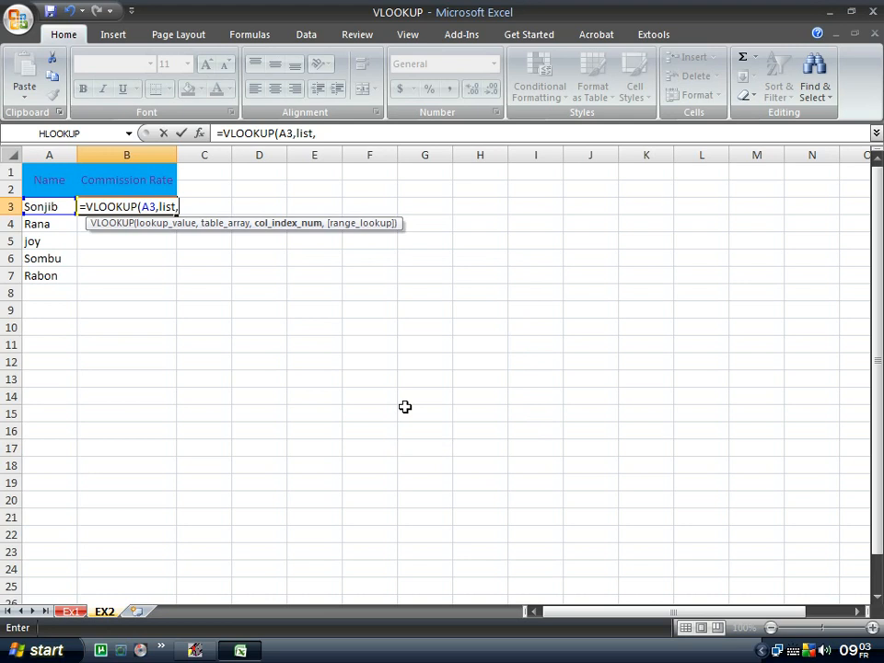
{"action": "type", "text": "2,"}
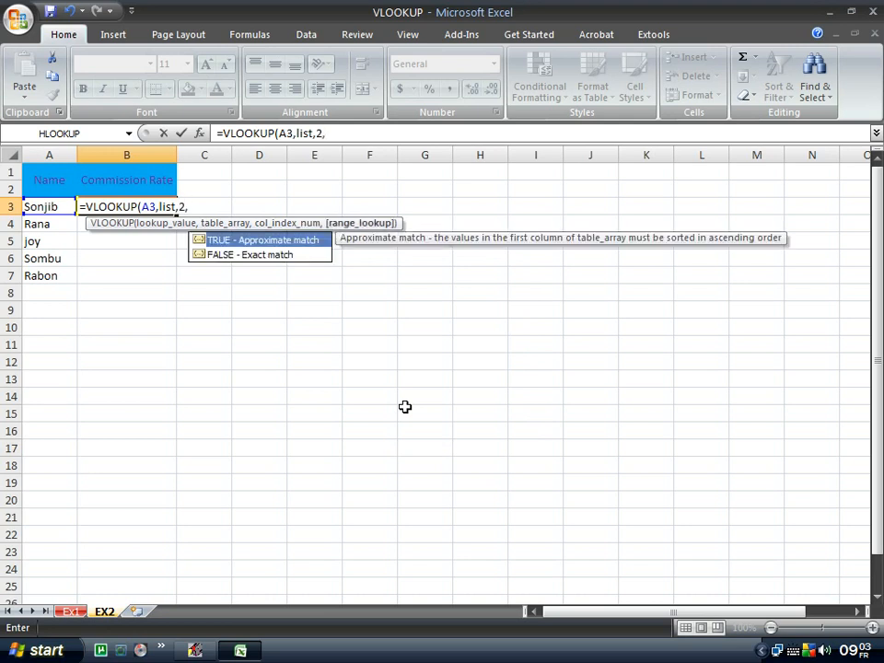
{"action": "type", "text": "0"}
{"action": "key", "text": "Return"}
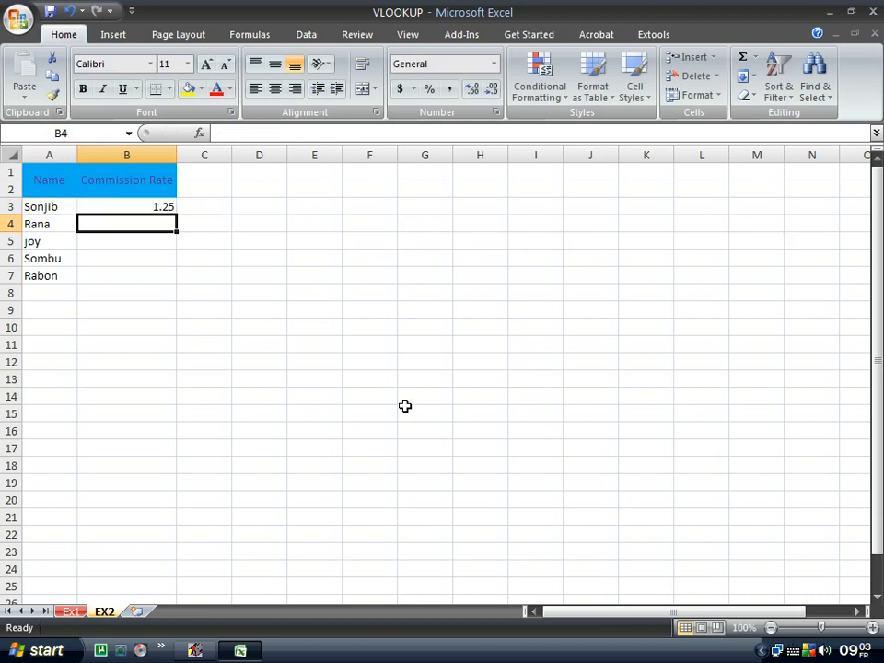
Fill B3's lookup down to B7 (0.5, 1, 0.75, #N/A) and return to sheet Ex1.
{"action": "left_click", "coordinate": [130, 209]}
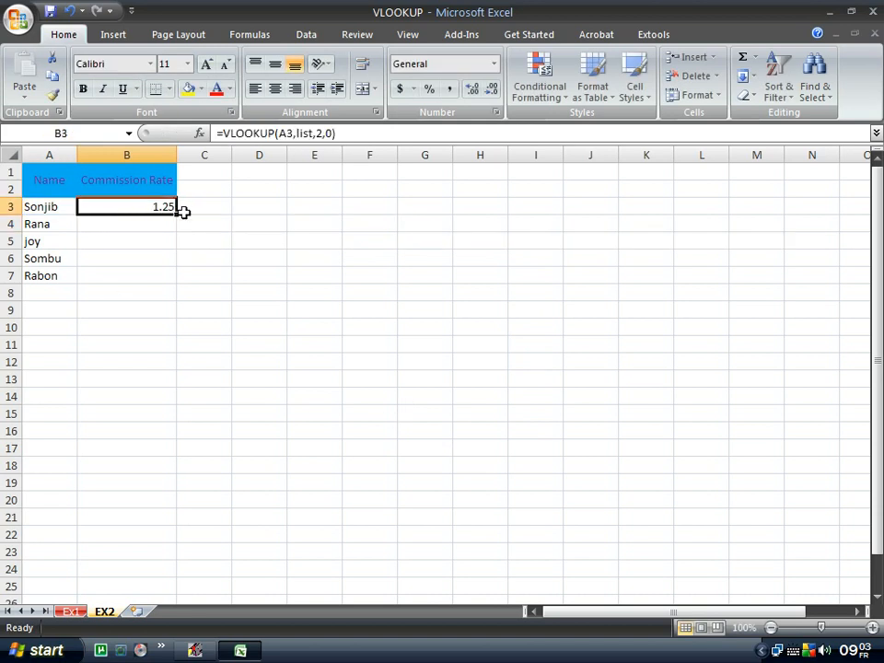
{"action": "double_click", "coordinate": [178, 214]}
{"action": "left_click", "coordinate": [219, 307]}
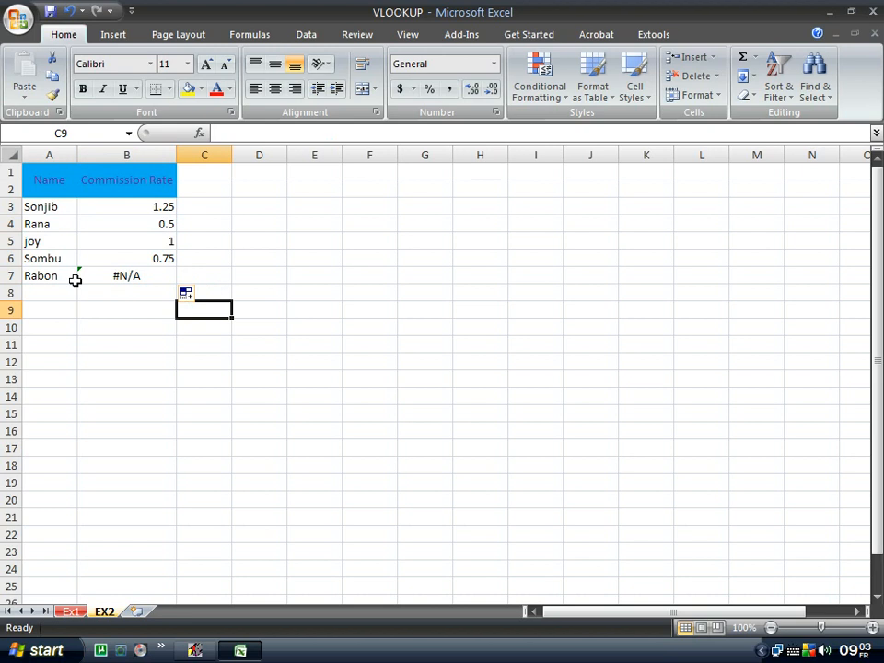
{"action": "left_click", "coordinate": [299, 257]}
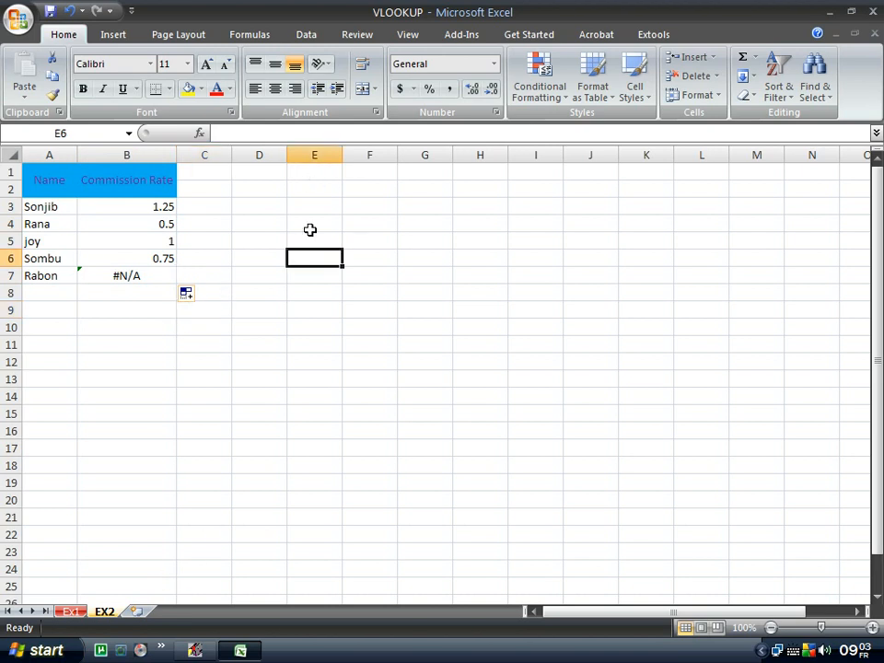
{"action": "left_click", "coordinate": [69, 611]}
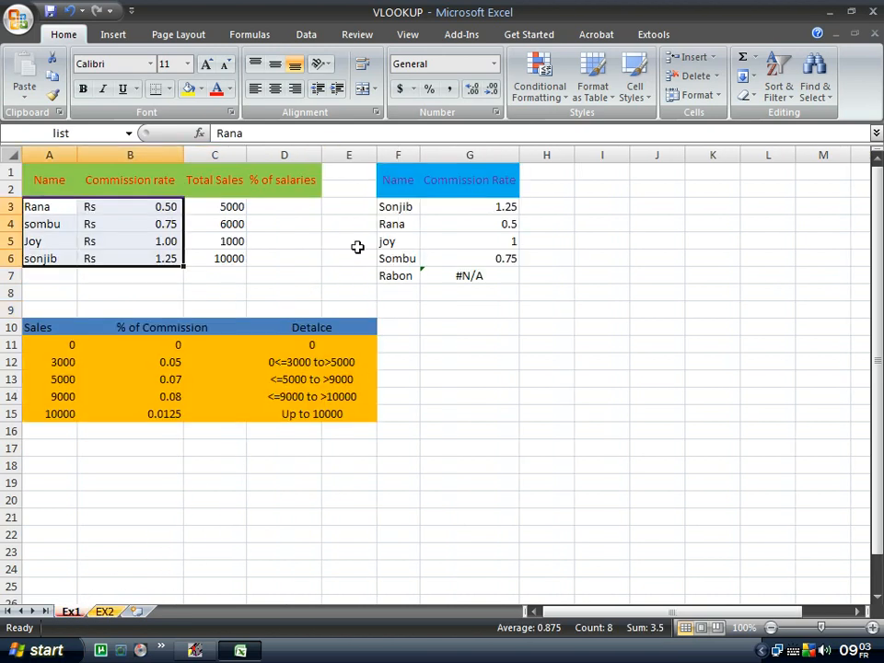
Start a VLOOKUP formula in D3 and open its Function Arguments dialog.
{"action": "left_click", "coordinate": [268, 212]}
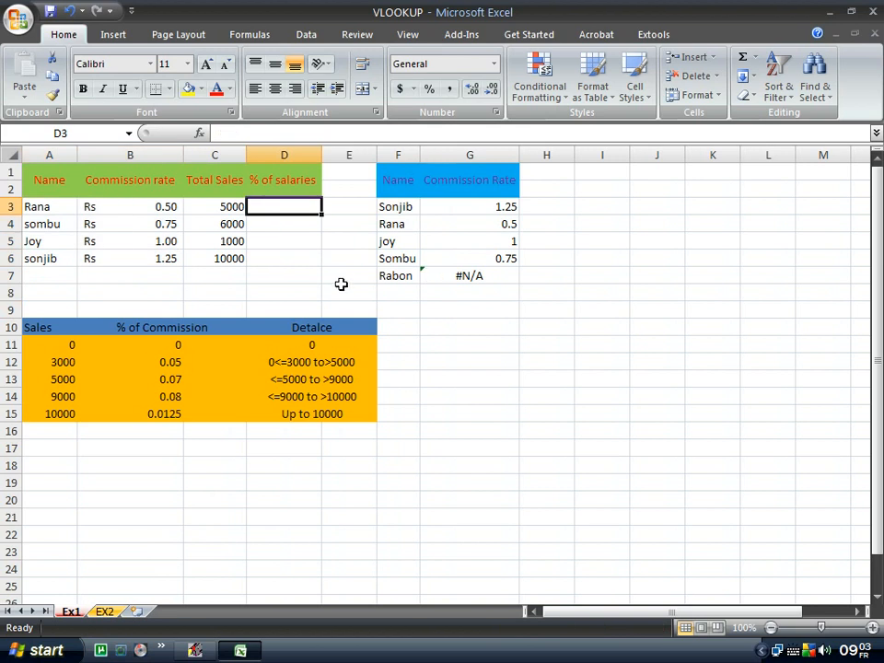
{"action": "type", "text": "="}
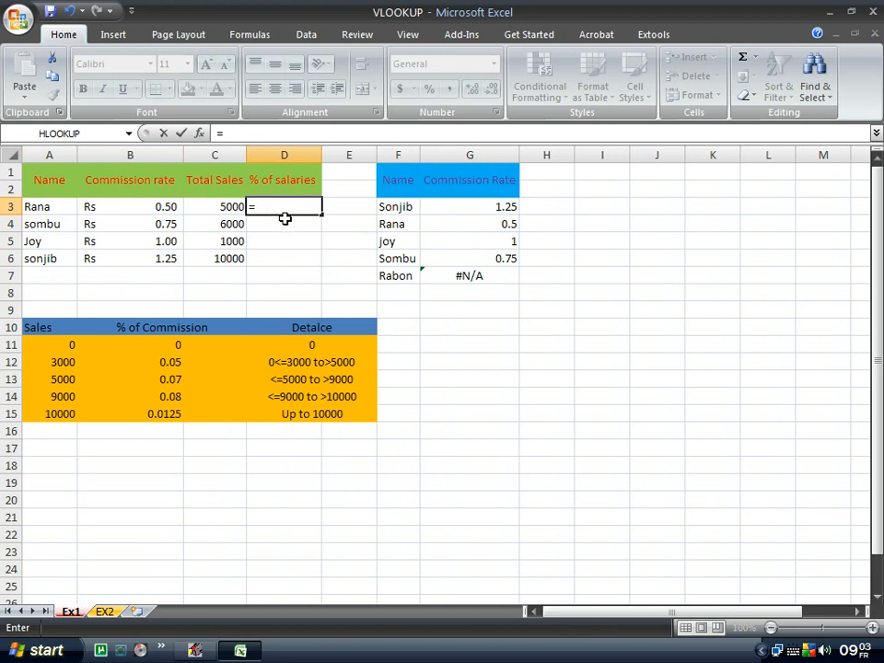
{"action": "type", "text": "vl"}
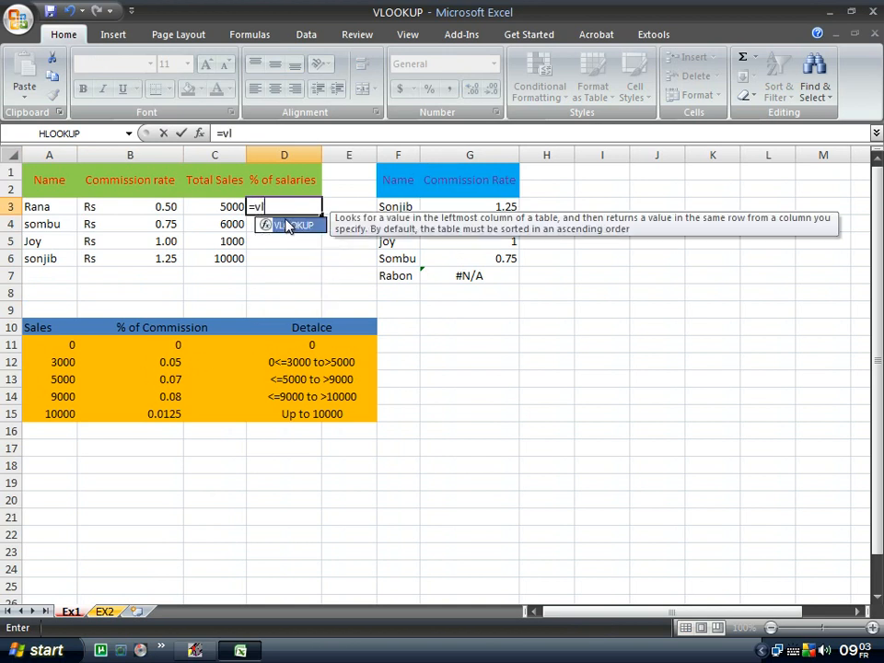
{"action": "double_click", "coordinate": [288, 224]}
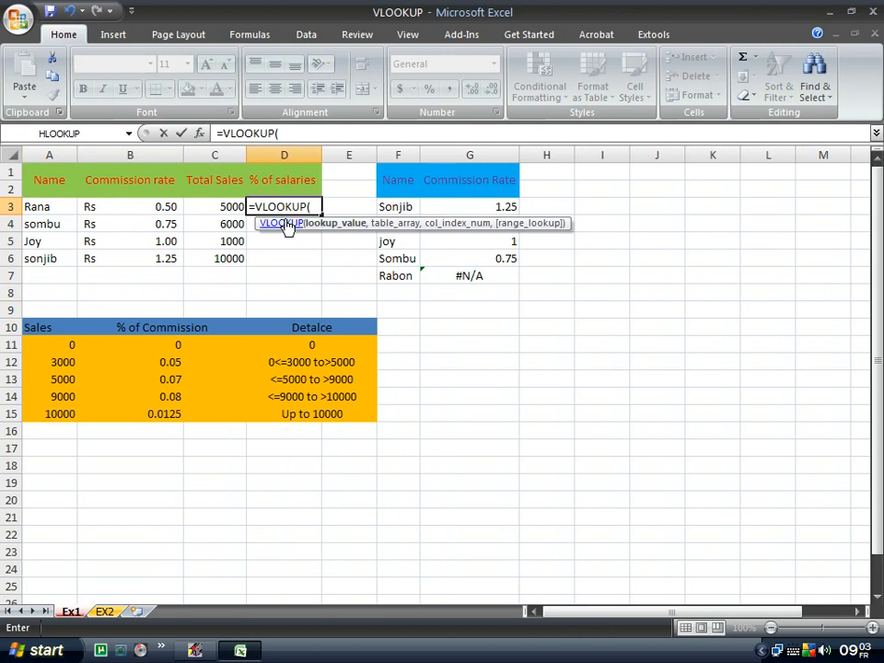
{"action": "key", "text": "ctrl+a"}
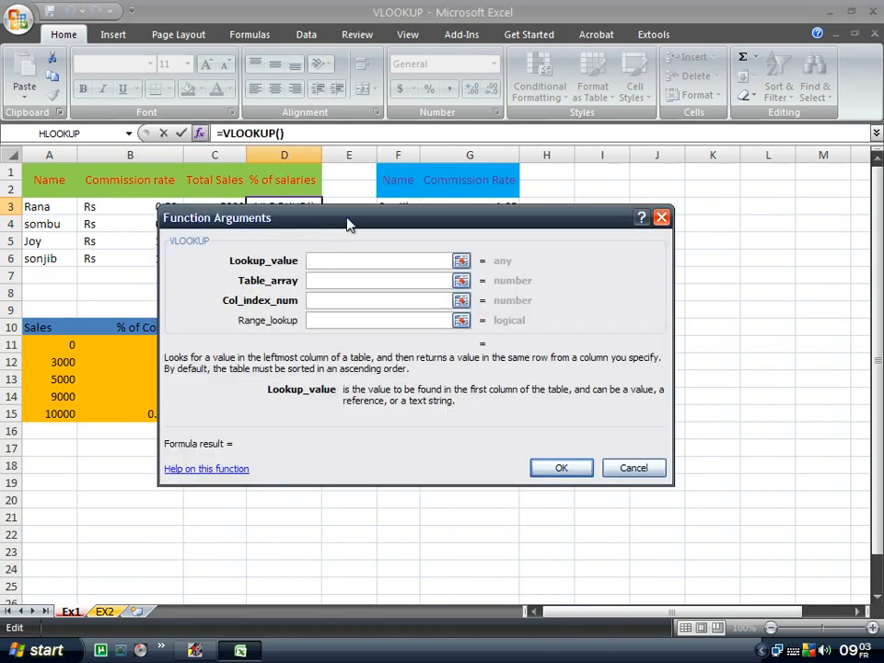
Set arguments C3, $A$11:$B$15, 2 and 1, and confirm, giving 0.07.
{"action": "left_click_drag", "start_coordinate": [347, 224], "coordinate": [582, 233]}
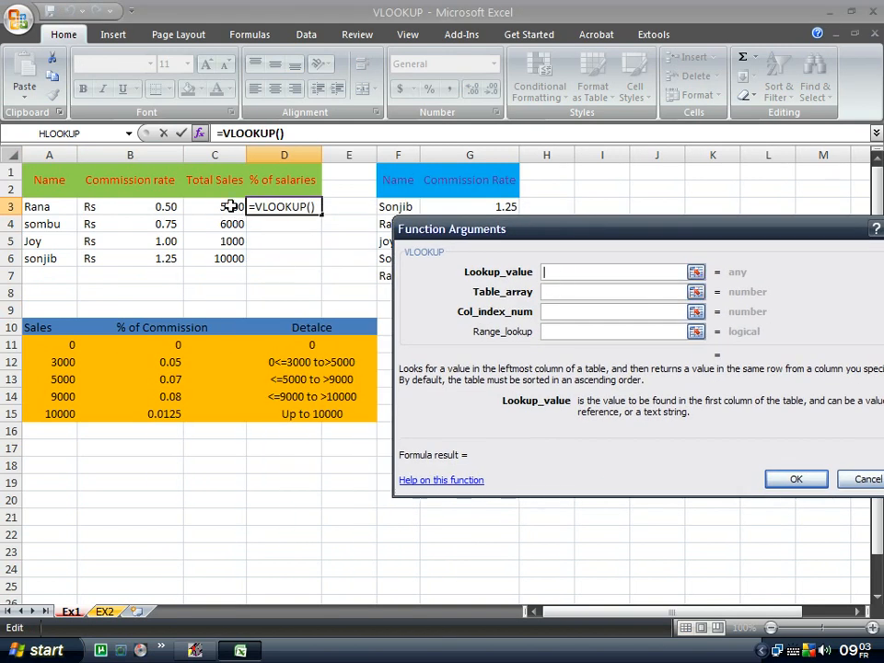
{"action": "left_click", "coordinate": [229, 206]}
{"action": "left_click", "coordinate": [586, 291]}
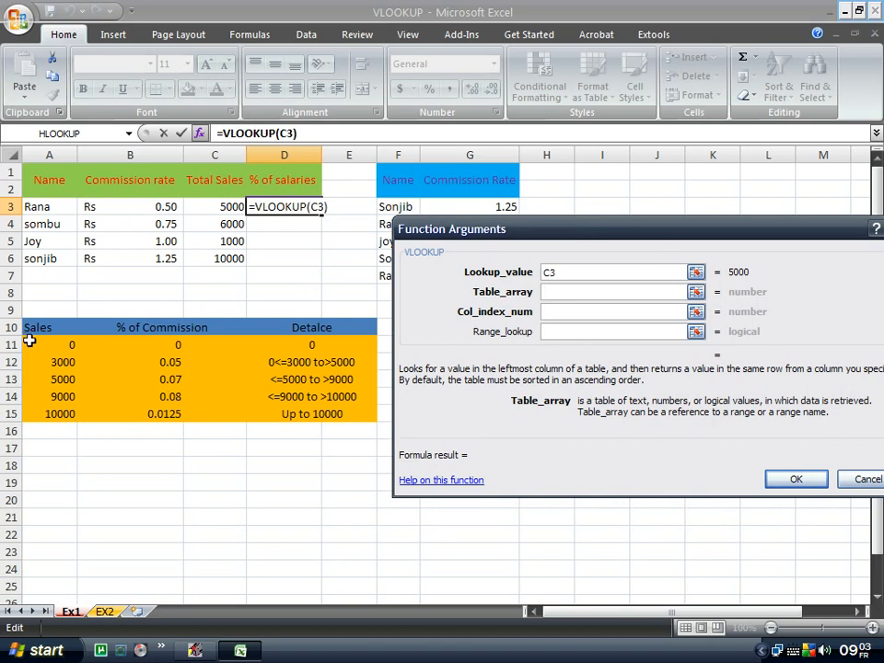
{"action": "left_click_drag", "start_coordinate": [29, 343], "coordinate": [146, 419]}
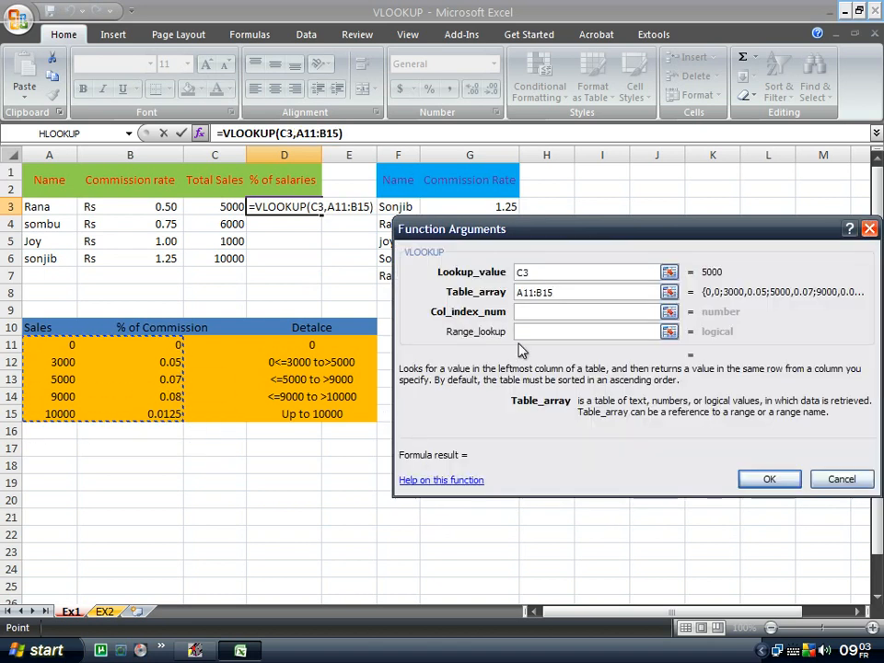
{"action": "key", "text": "F4"}
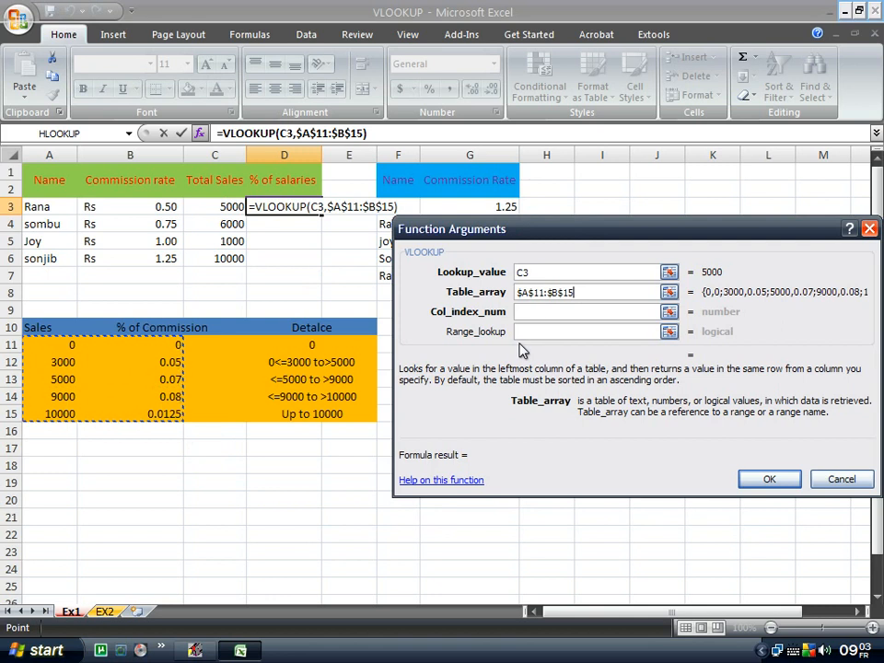
{"action": "left_click", "coordinate": [532, 312]}
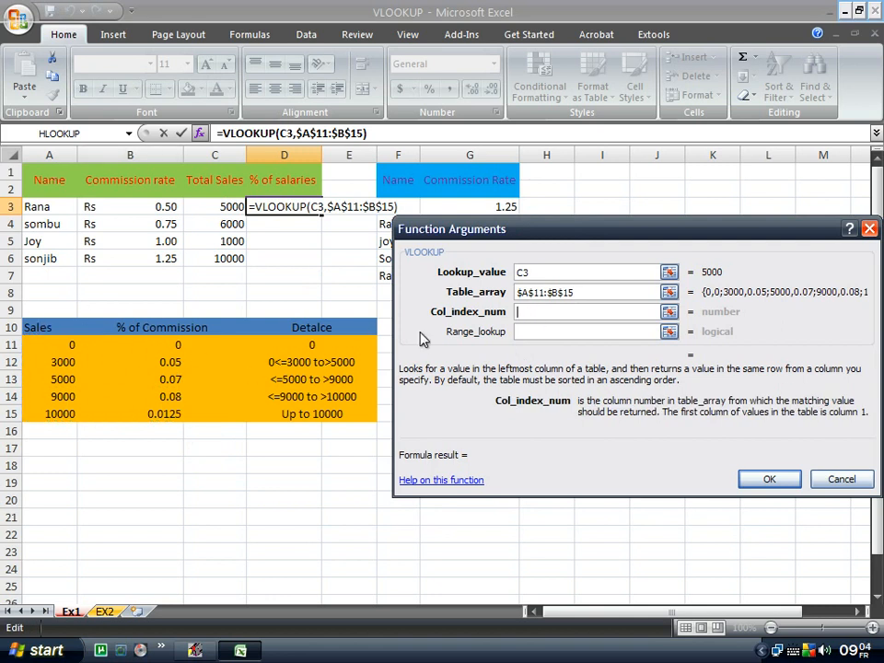
{"action": "type", "text": "2"}
{"action": "left_click", "coordinate": [544, 335]}
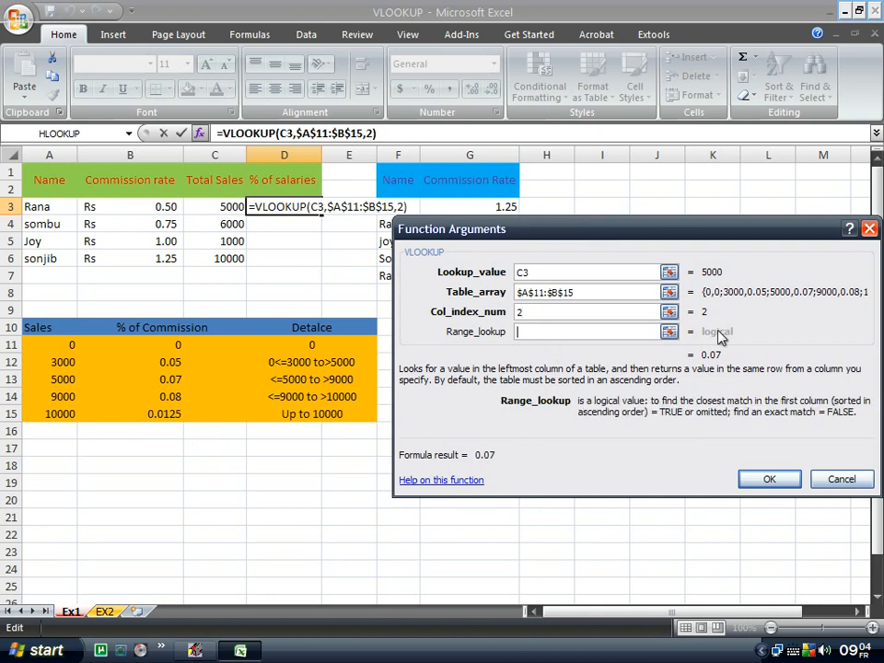
{"action": "type", "text": "1"}
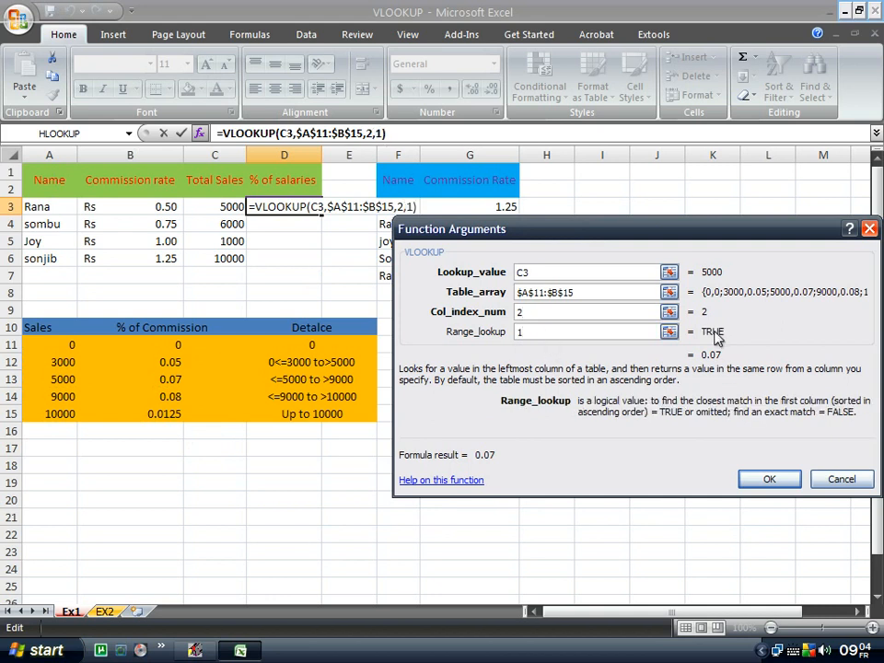
{"action": "left_click_drag", "start_coordinate": [686, 233], "coordinate": [648, 220]}
{"action": "left_click", "coordinate": [728, 467]}
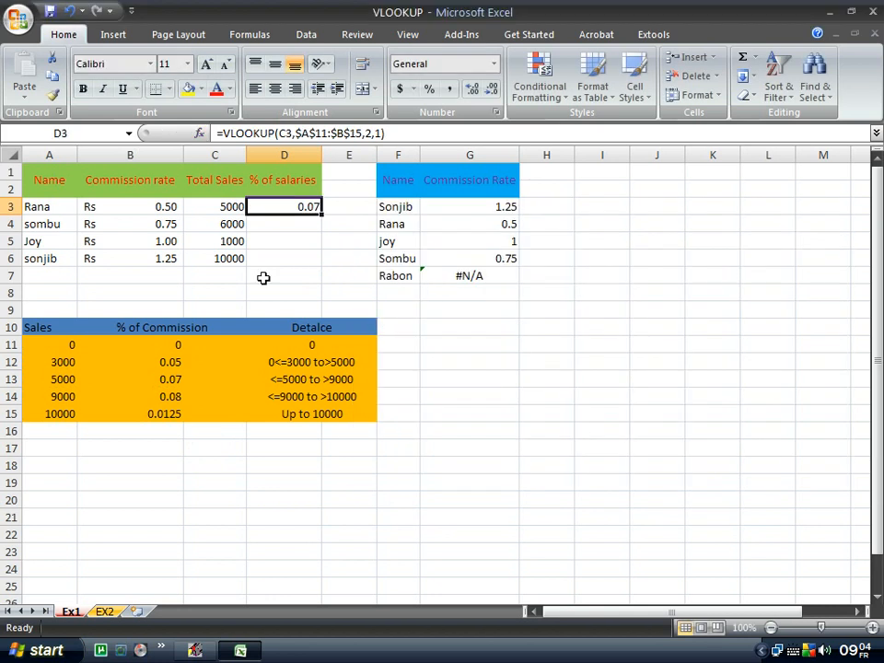
Copy D3's formula down to D6, yielding 0.07, 0 and 0.0125 for the other totals.
{"action": "double_click", "coordinate": [322, 216]}
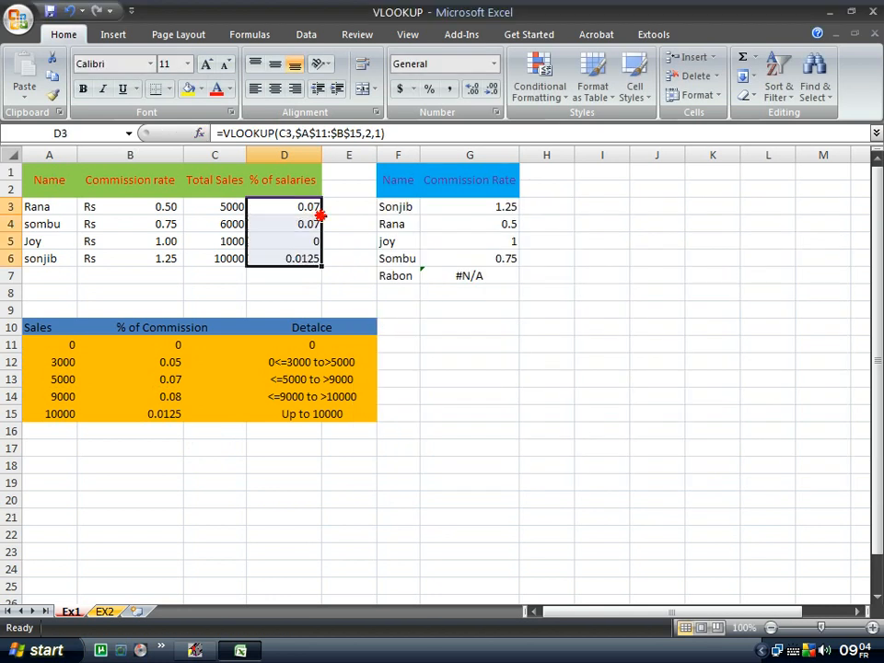
{"action": "left_click", "coordinate": [509, 344]}
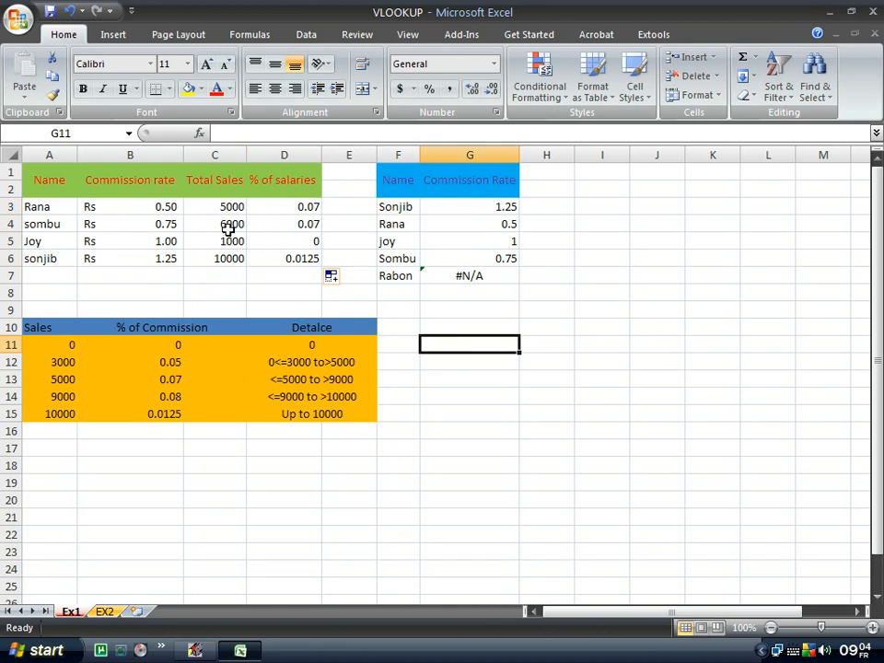
{"action": "left_click", "coordinate": [233, 257]}
{"action": "left_click", "coordinate": [228, 242]}
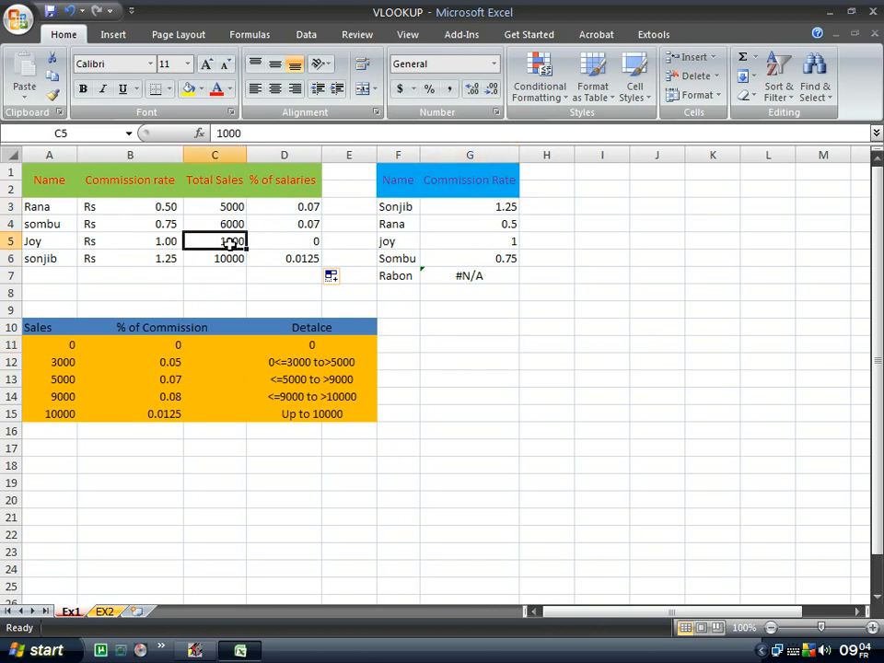
{"action": "left_click", "coordinate": [290, 240]}
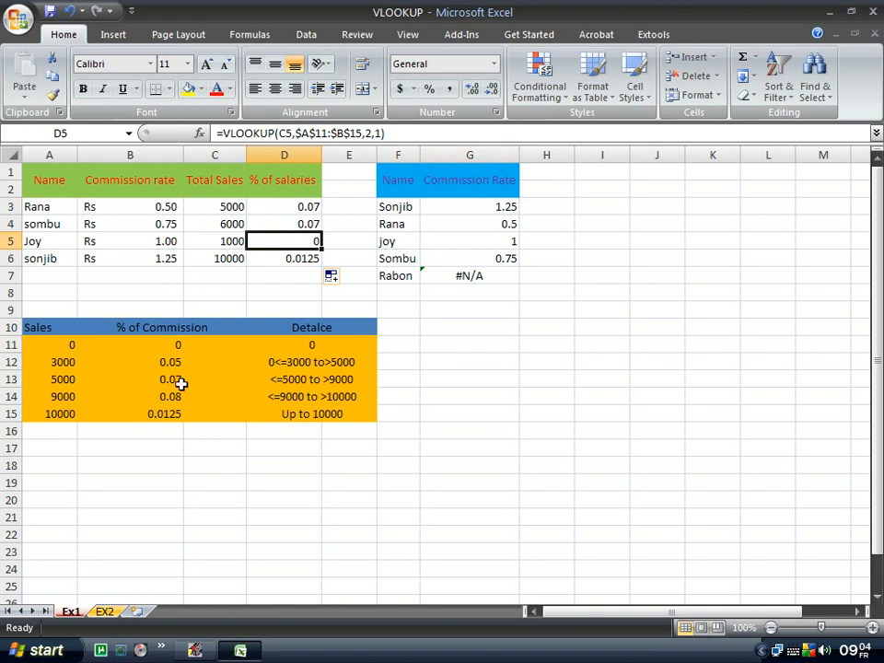
{"action": "left_click", "coordinate": [213, 207]}
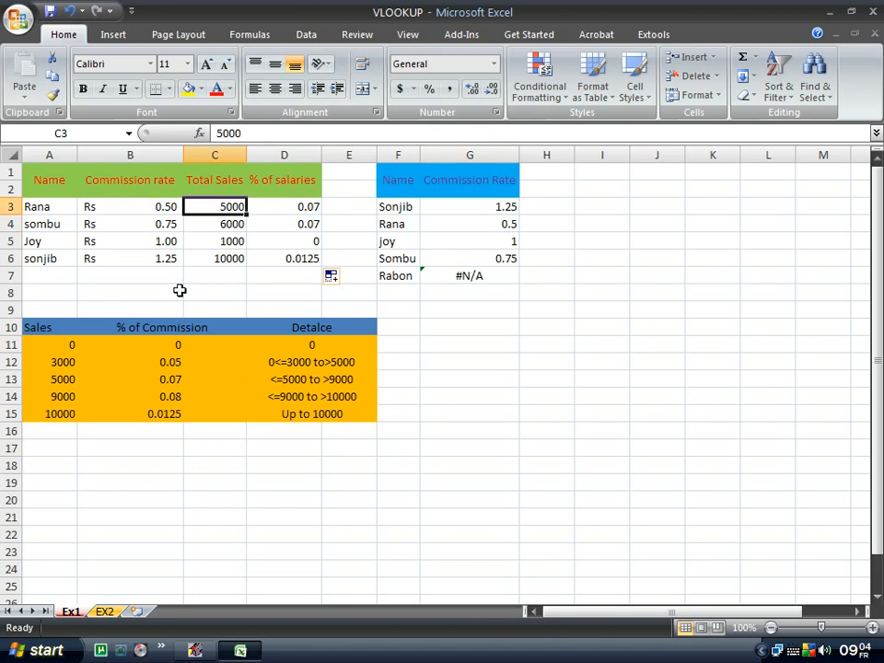
{"action": "left_click", "coordinate": [285, 208]}
{"action": "left_click", "coordinate": [314, 226]}
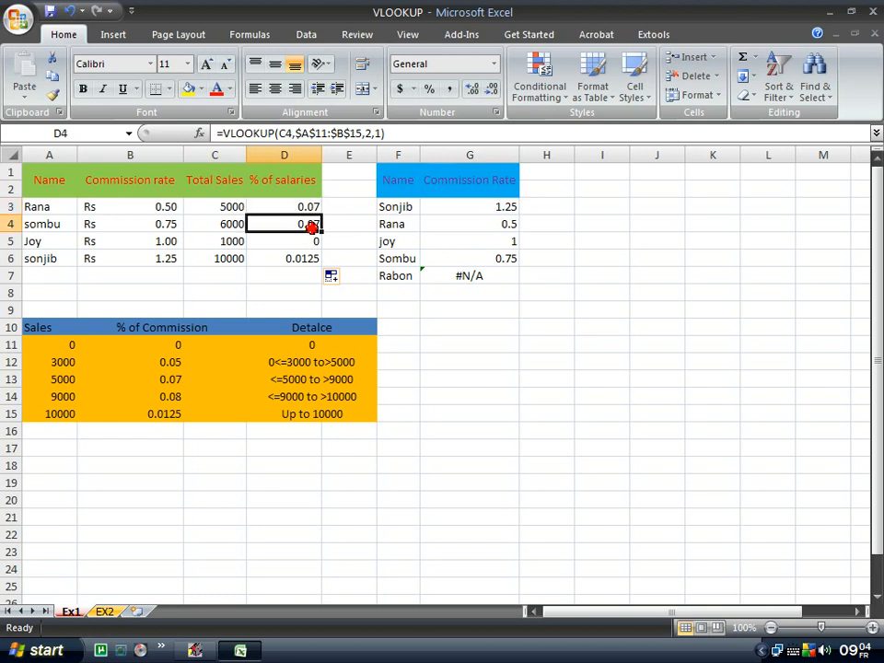
{"action": "left_click", "coordinate": [232, 233]}
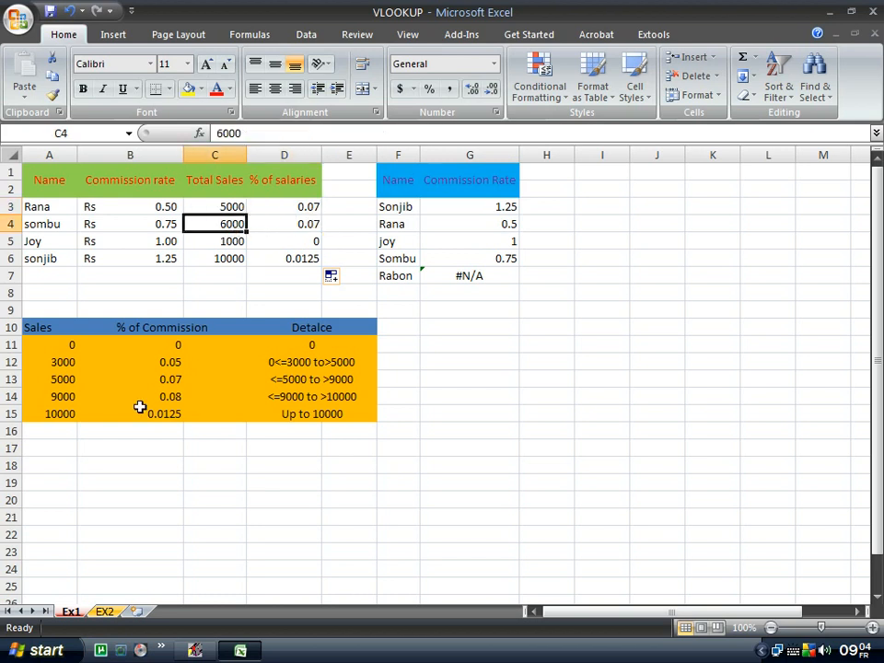
{"action": "left_click", "coordinate": [138, 380]}
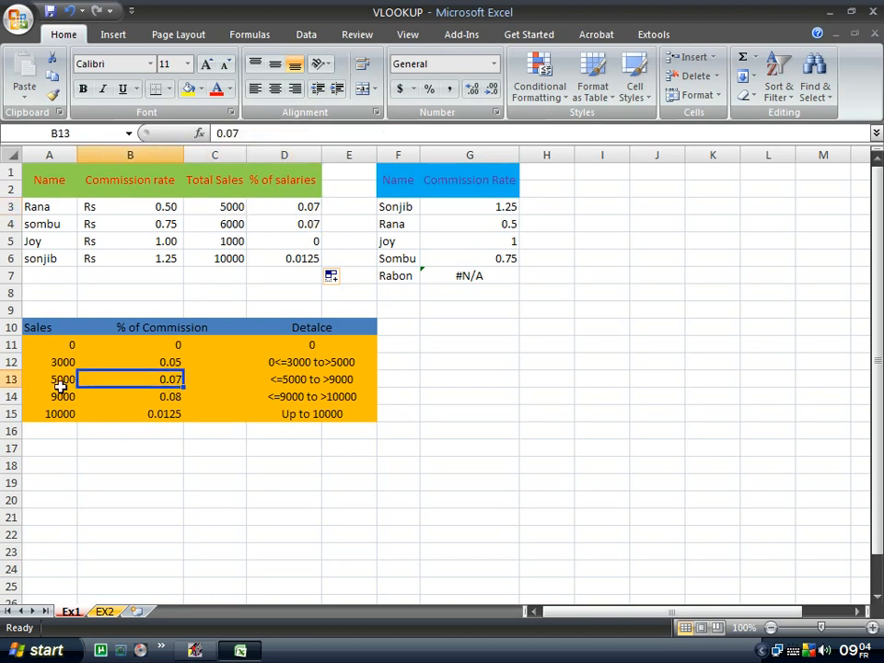
{"action": "left_click", "coordinate": [65, 380]}
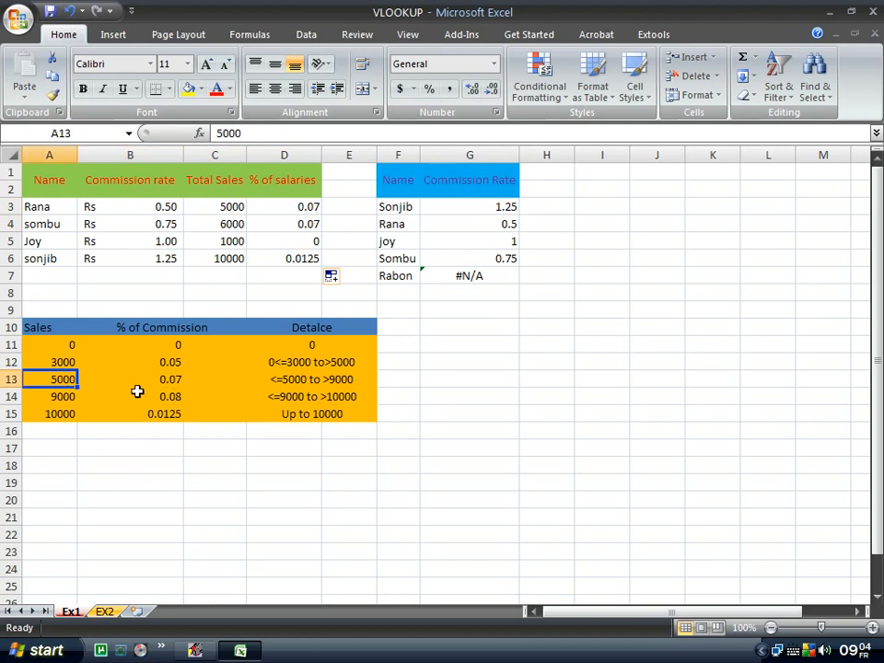
{"action": "left_click", "coordinate": [134, 383]}
{"action": "left_click", "coordinate": [59, 398]}
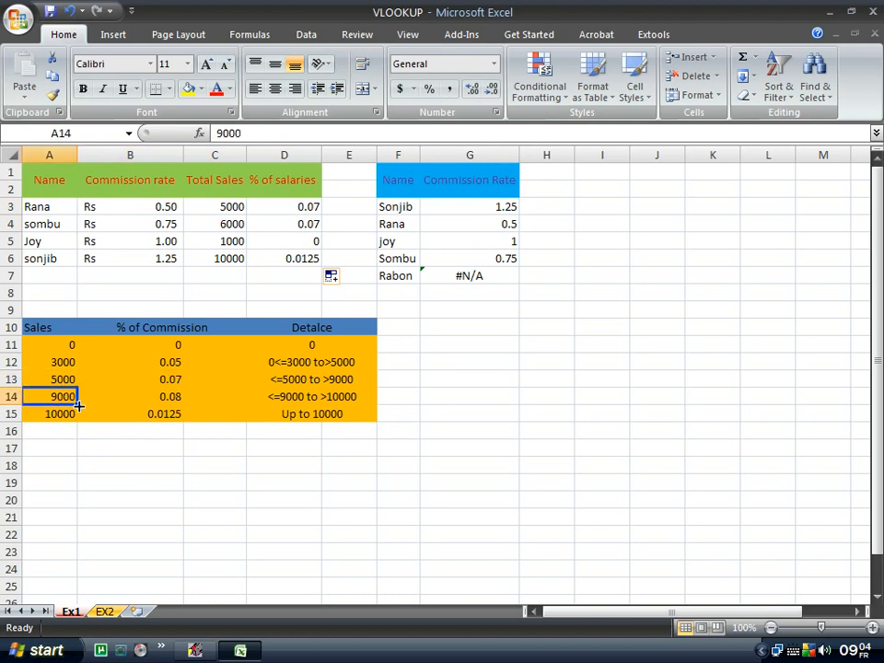
{"action": "left_click", "coordinate": [65, 379]}
{"action": "left_click", "coordinate": [59, 396]}
{"action": "left_click", "coordinate": [300, 226]}
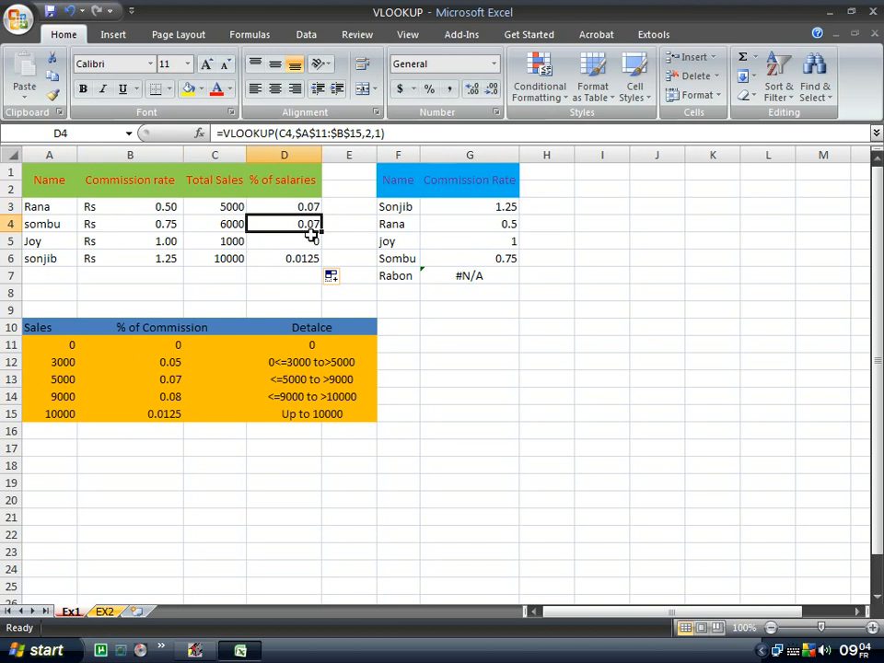
{"action": "left_click", "coordinate": [226, 278]}
{"action": "left_click", "coordinate": [223, 259]}
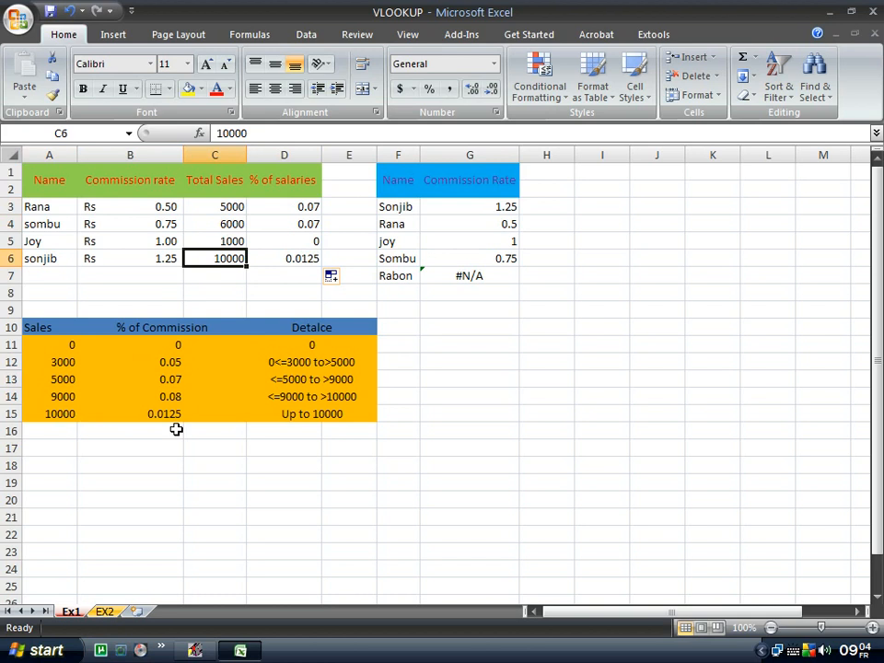
{"action": "left_click", "coordinate": [62, 418]}
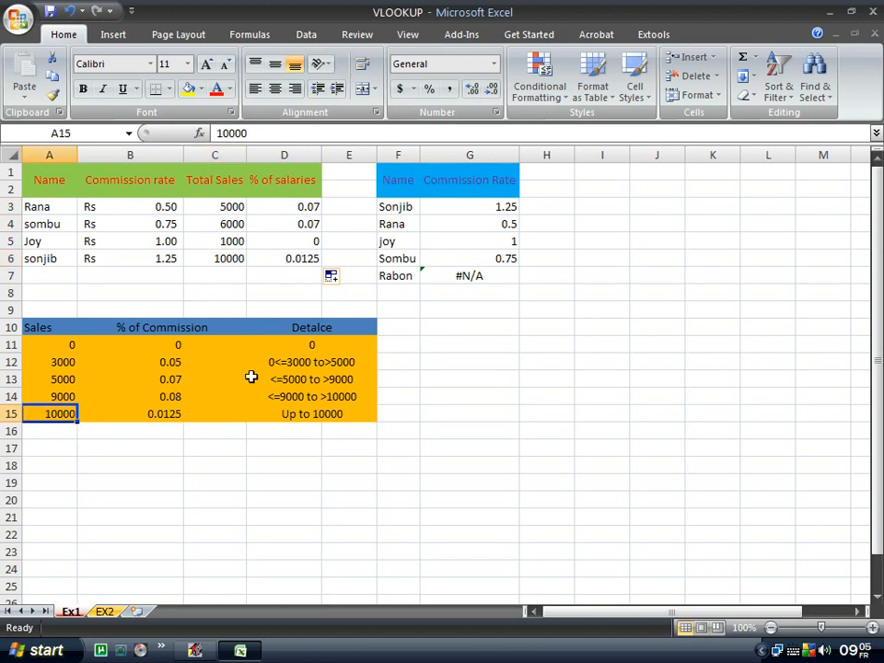
{"action": "left_click", "coordinate": [297, 261]}
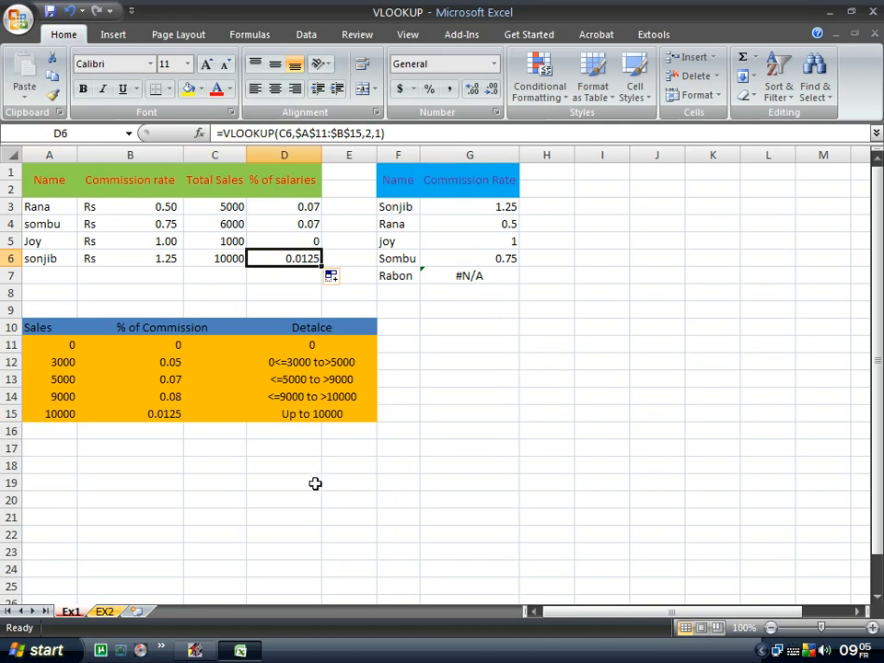
{"action": "left_click", "coordinate": [464, 413]}
{"action": "left_click", "coordinate": [638, 425]}
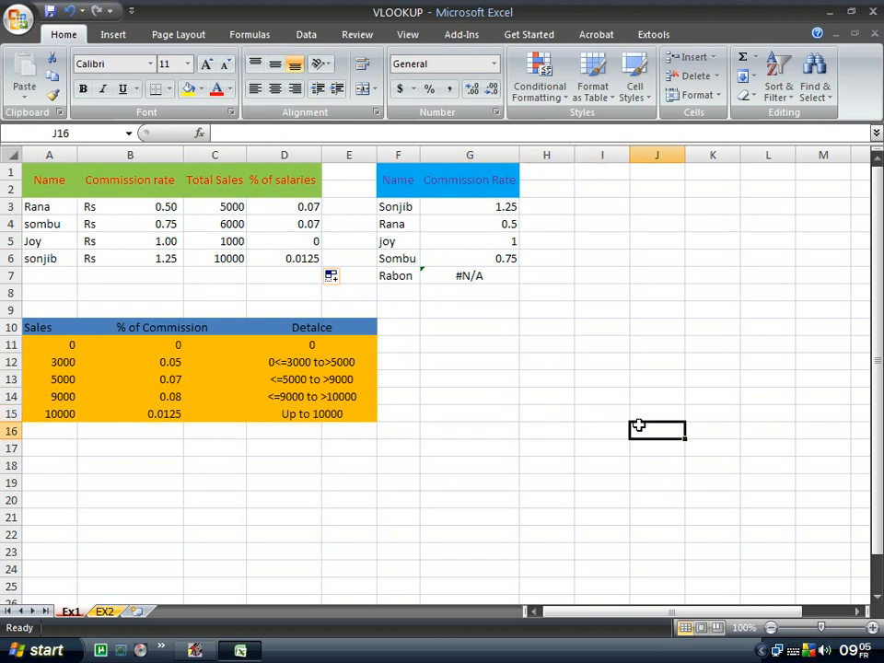
Merge and centre G15:J15, then enter the author's Gmail address there as an auto-formatted link.
{"action": "left_click_drag", "start_coordinate": [433, 409], "coordinate": [657, 414]}
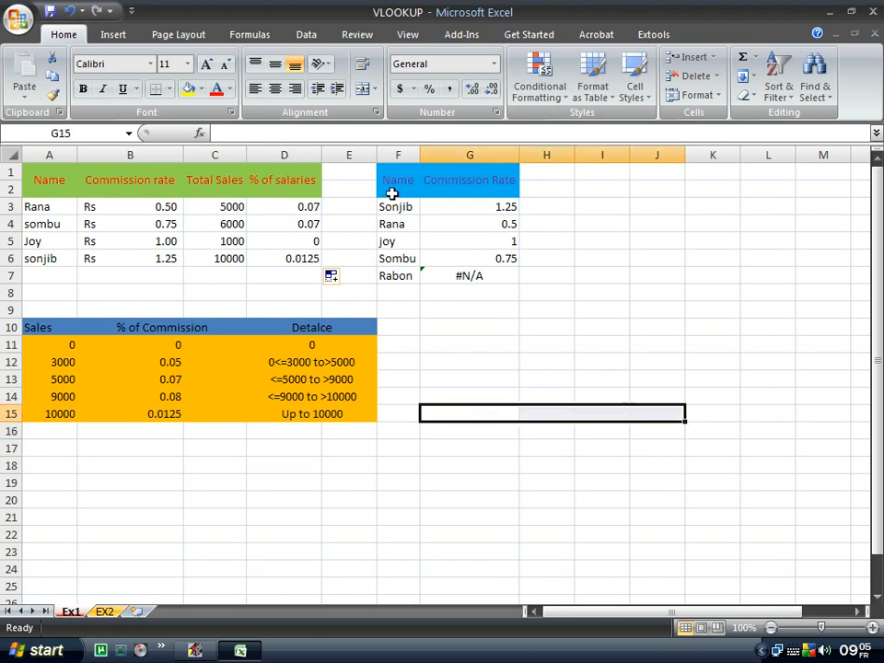
{"action": "left_click", "coordinate": [362, 90]}
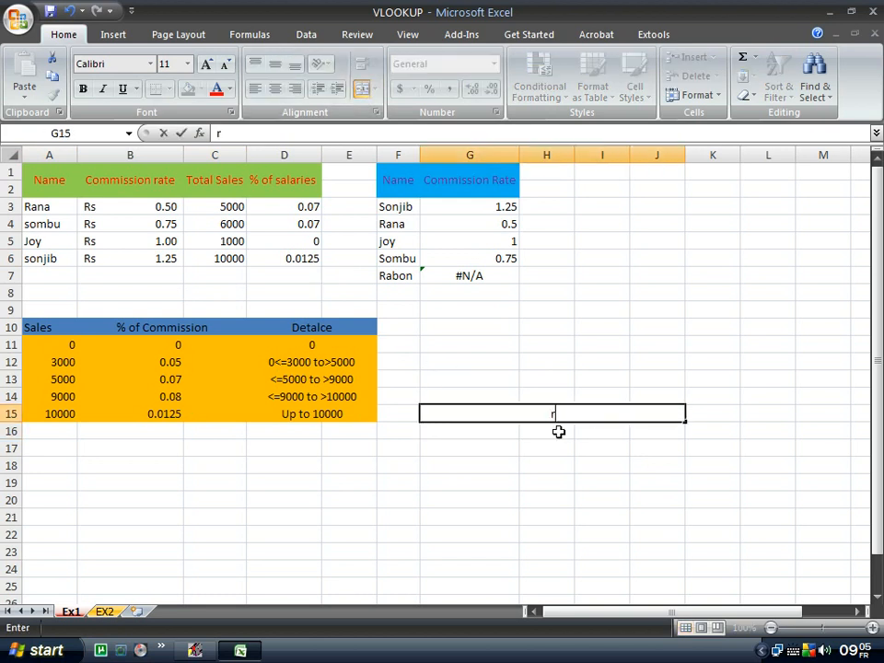
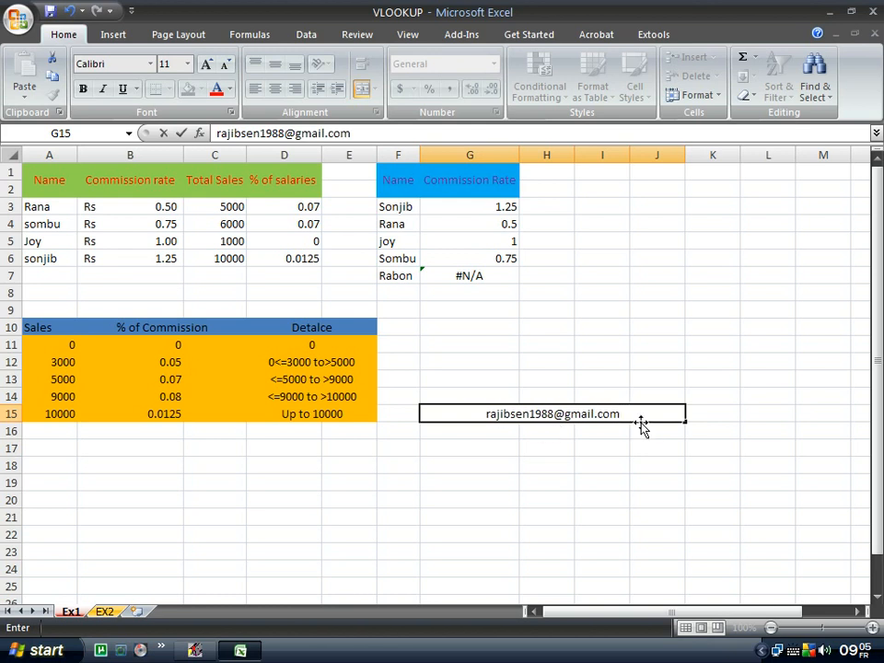
{"action": "key", "text": "Return"}
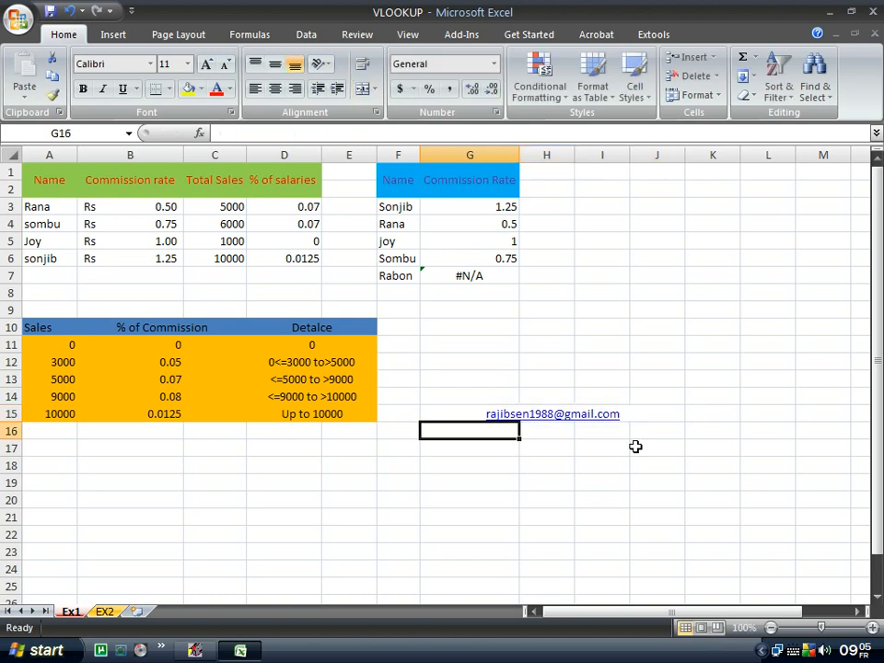
{"action": "key", "text": "Up"}
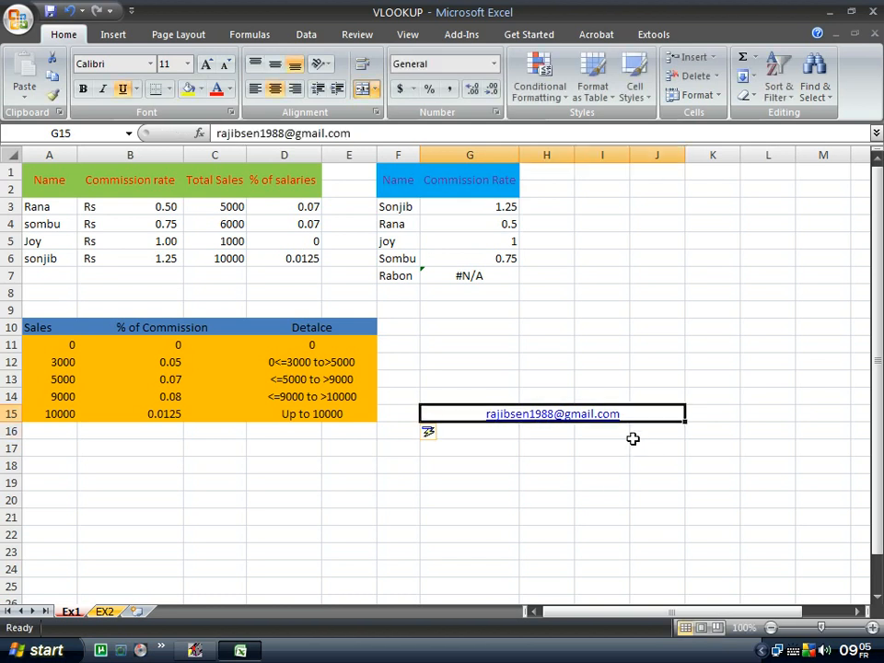